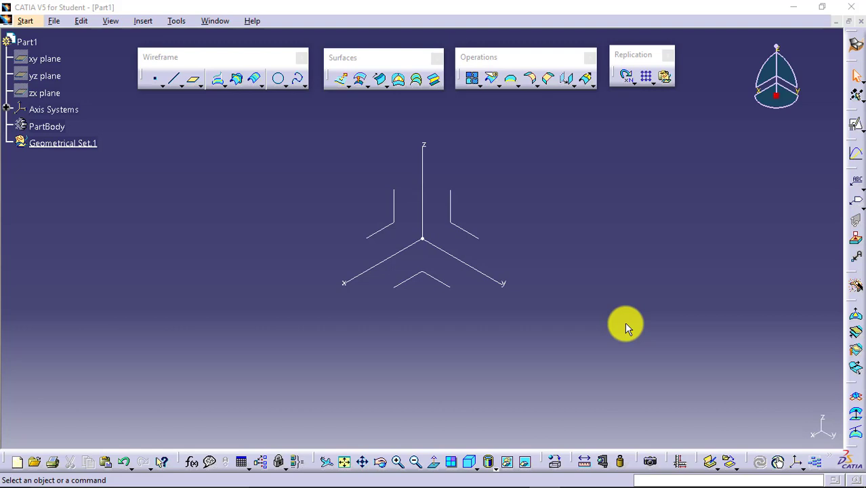
- Start a positioned sketch on the yz plane
left_click(855, 125)
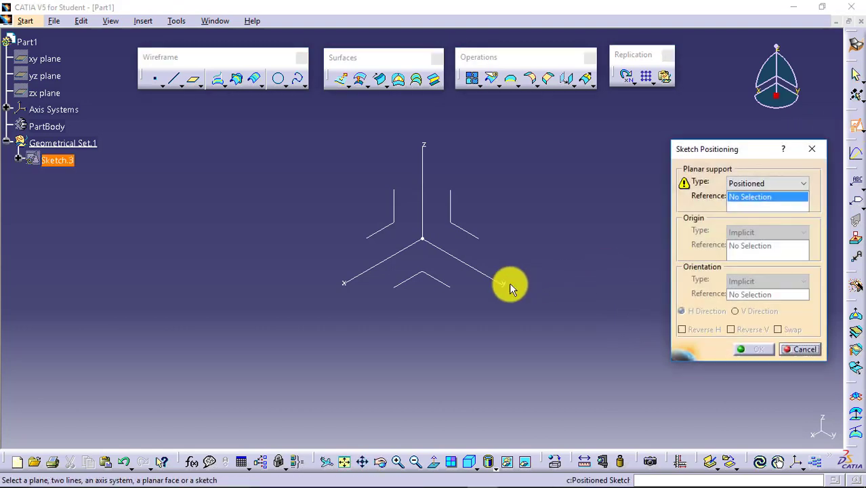
left_click(489, 276)
left_click(750, 353)
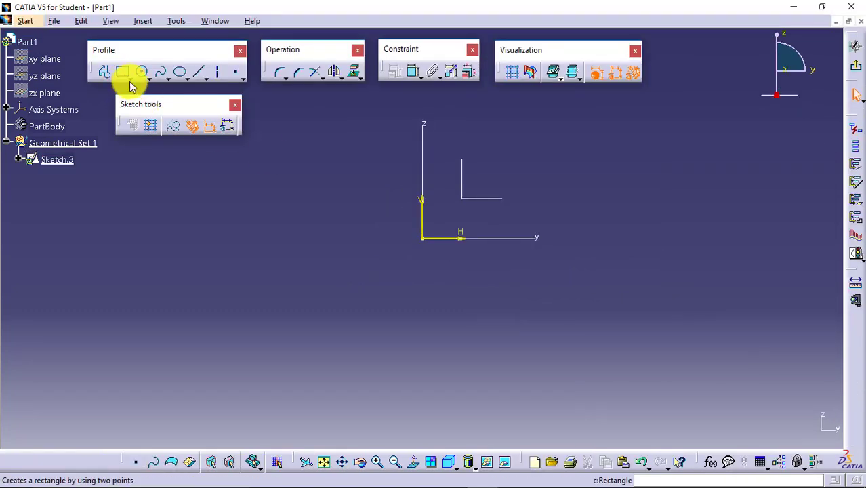
- Sketch a centered rectangle about the origin, roughly 33.5 mm high
left_click(131, 86)
left_click(281, 97)
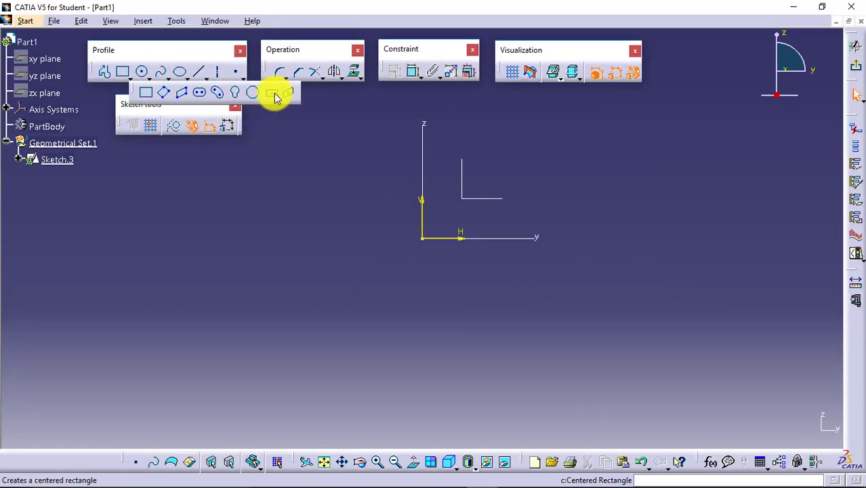
left_click(422, 238)
left_click(280, 302)
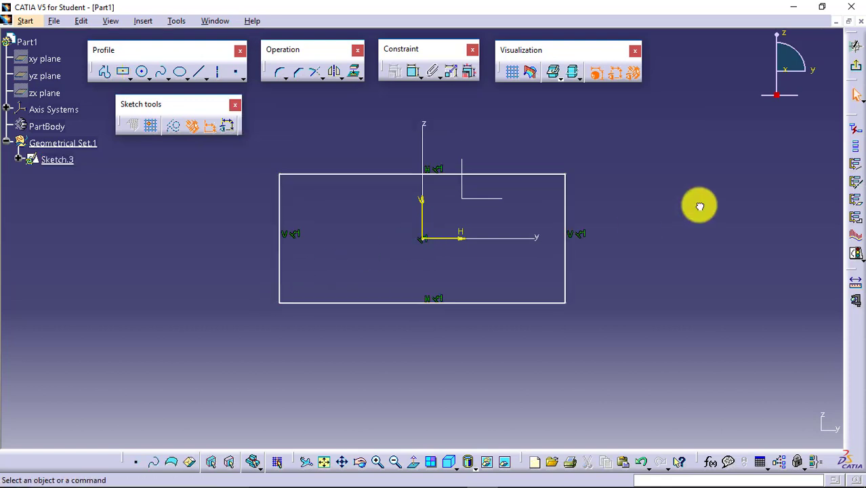
- Dimension the rectangle's width and set it to 75 mm
left_click(432, 71)
left_click(485, 174)
left_click(468, 153)
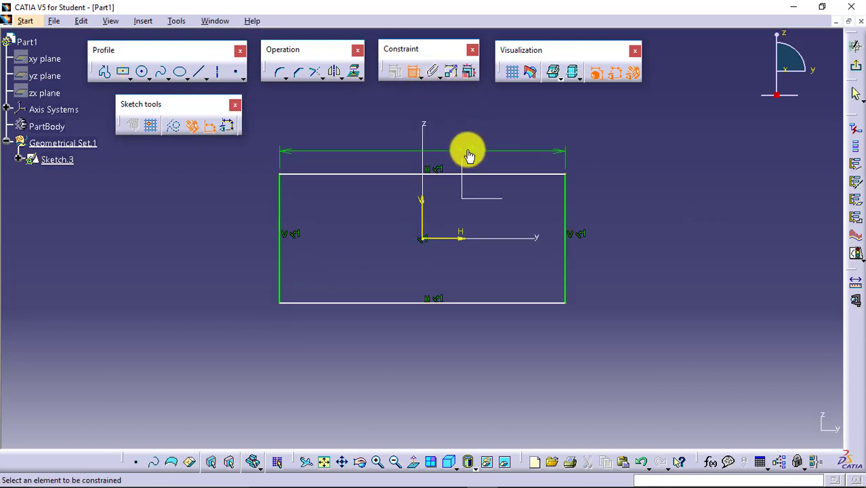
double_click(469, 150)
type("75")
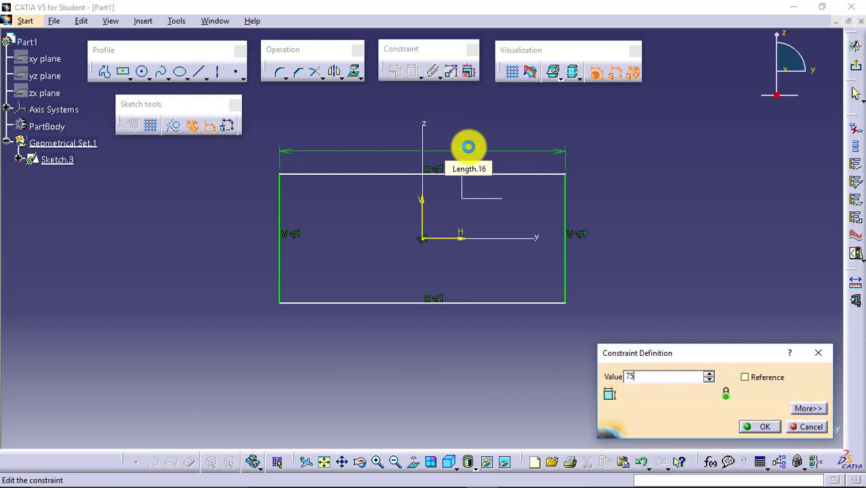
key("Return")
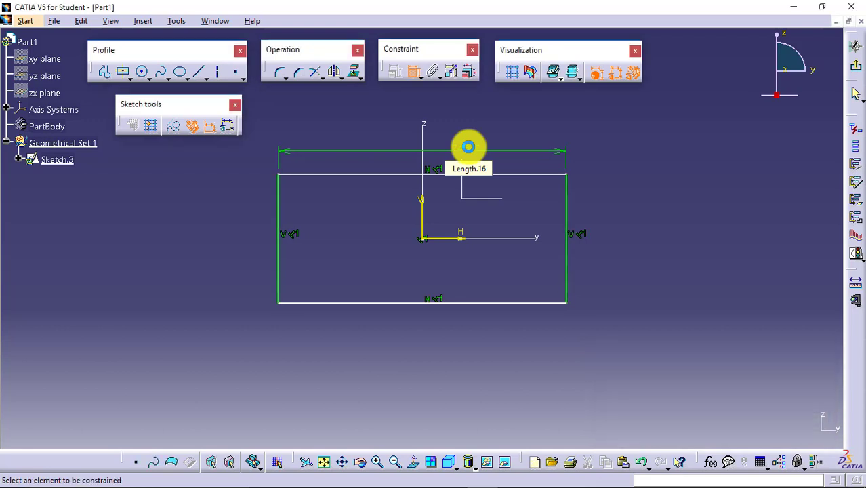
- Dimension the rectangle's height, set it to 35 mm, and exit the sketch
left_click(573, 190)
double_click(603, 195)
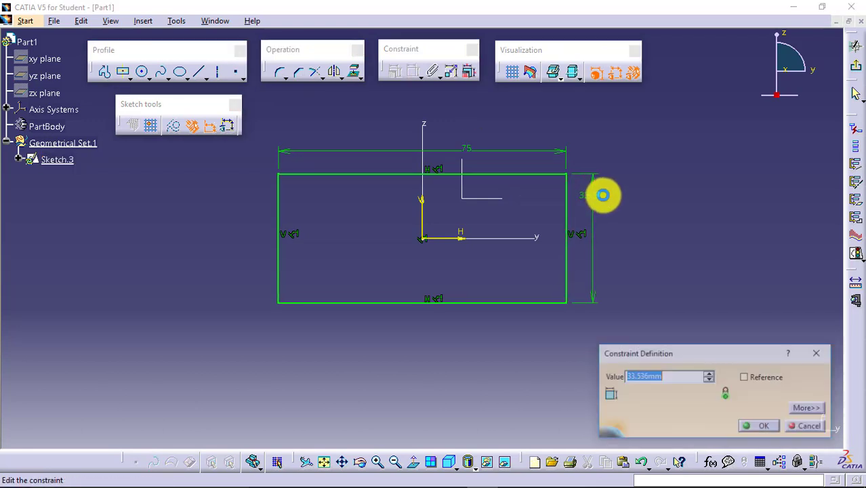
type("35")
key("Return")
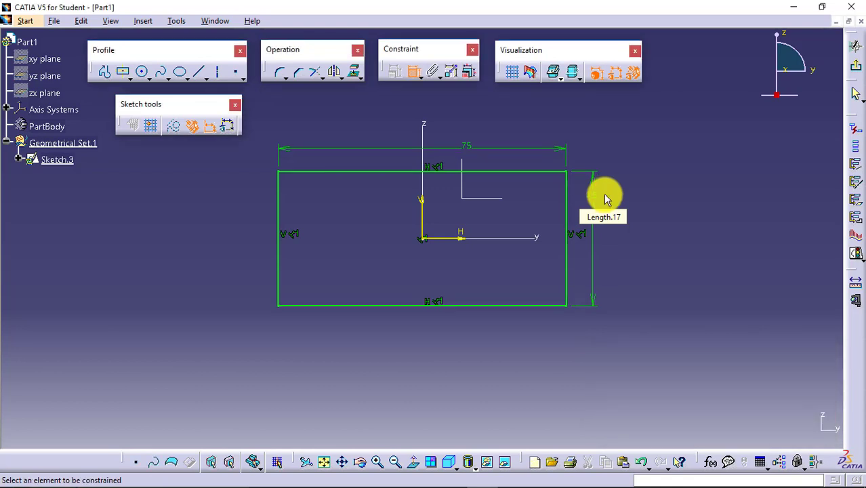
left_click(856, 65)
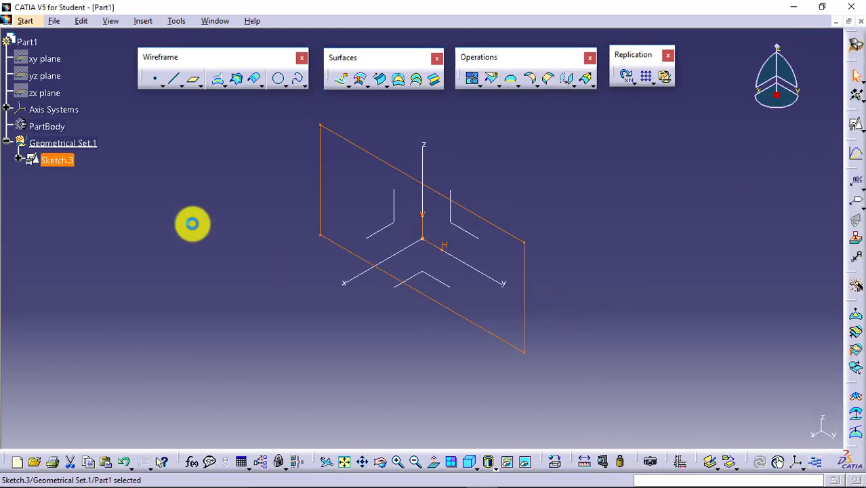
- Extrude the rectangle sketch as a surface along its normal with limits of 145 mm and 97 mm, and hide the sketch
left_click(347, 88)
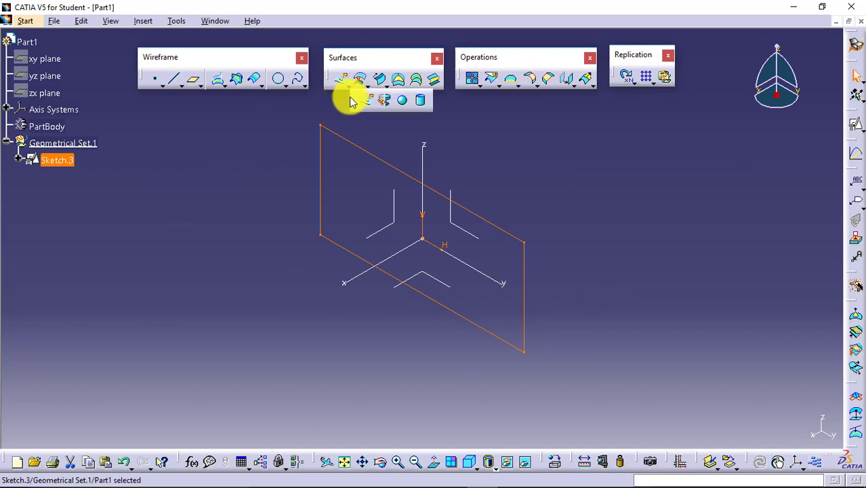
left_click_drag(350, 97, 359, 113)
left_click(631, 134)
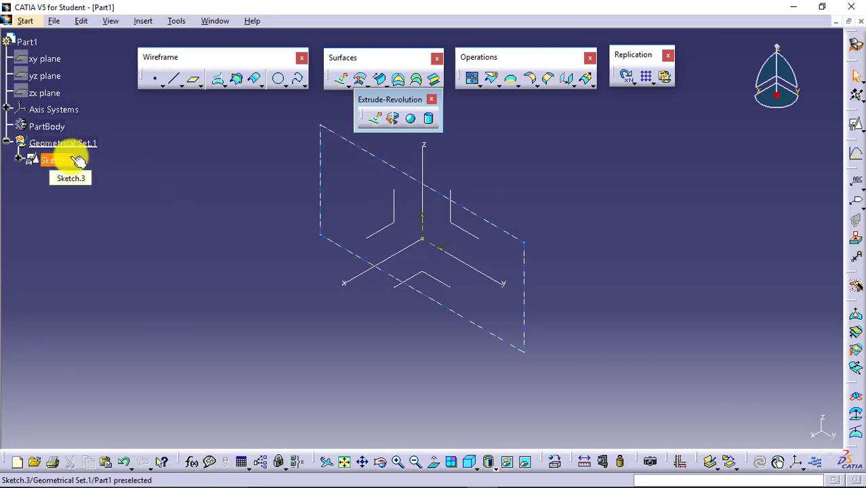
left_click(376, 120)
left_click(371, 156)
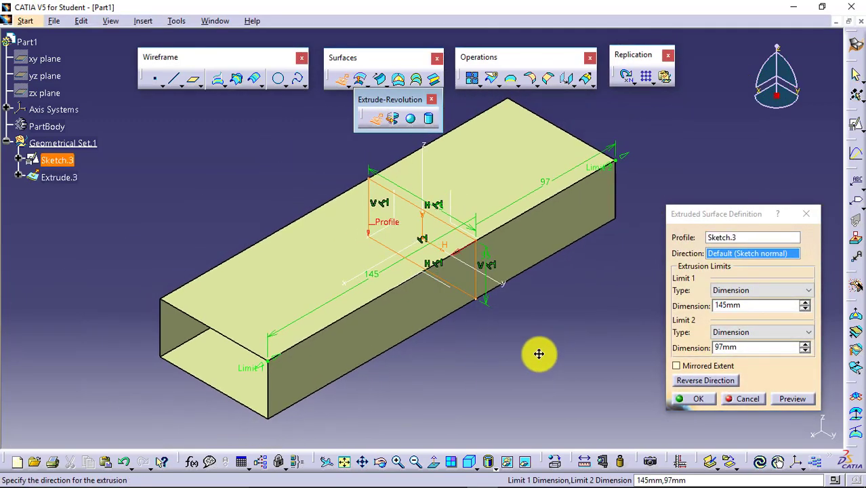
middle_click_drag(539, 354, 518, 358)
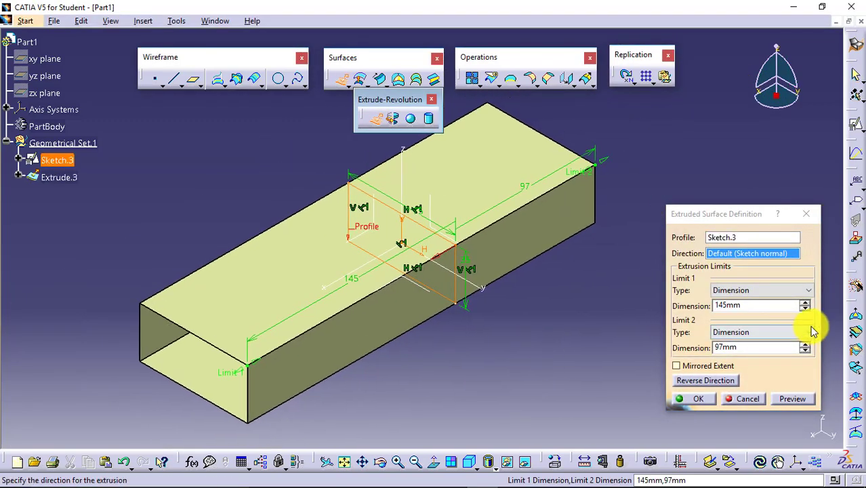
left_click(690, 399)
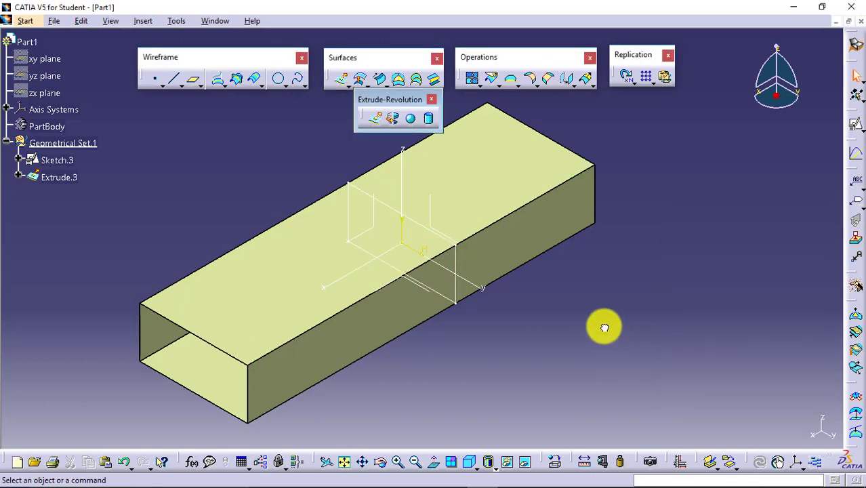
right_click(62, 164)
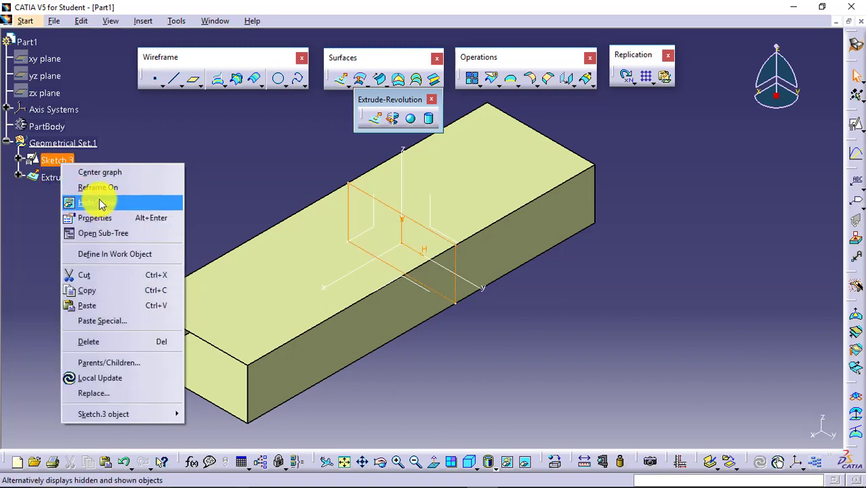
left_click(99, 203)
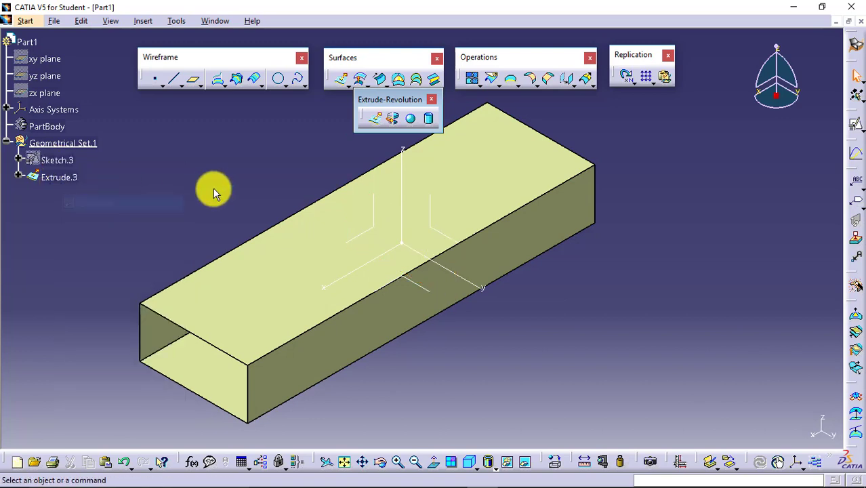
- Create a 20 mm radius cylinder surface at the origin along the z axis, extending it out past both sides of the extruded surface
left_click(422, 124)
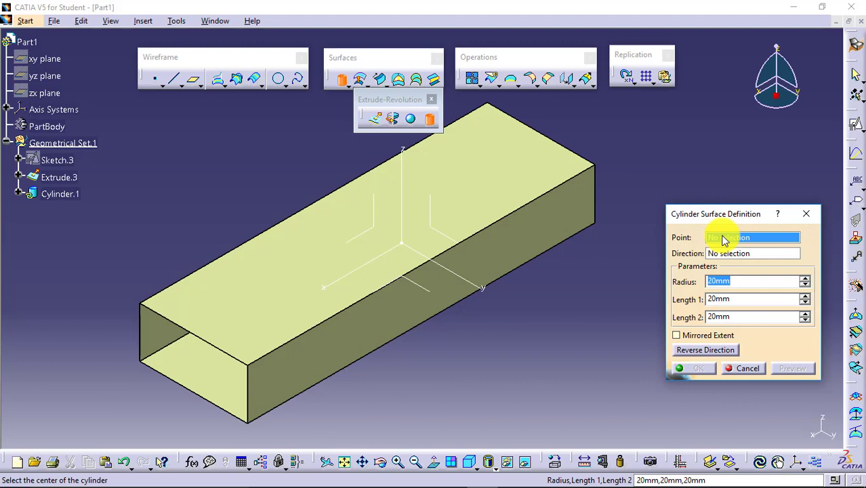
left_click(401, 241)
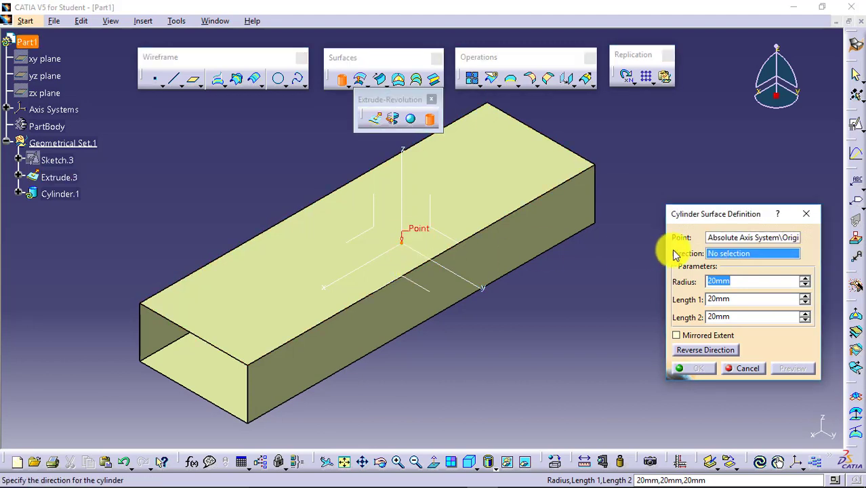
left_click(407, 185)
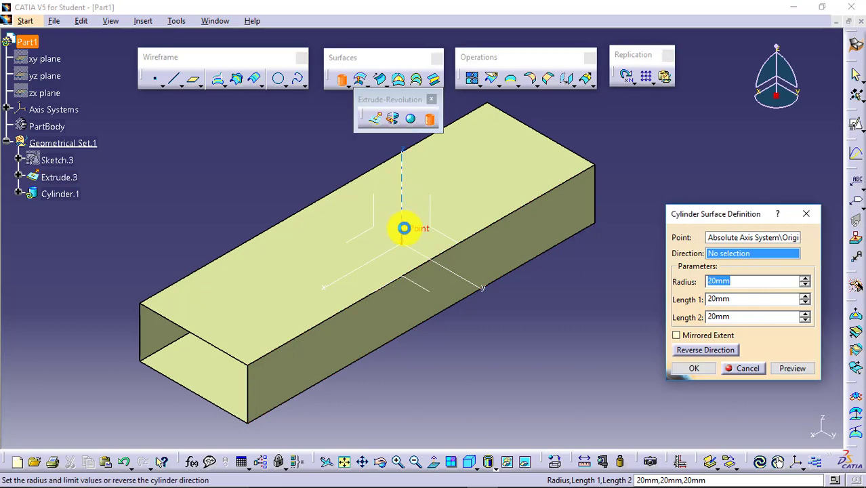
left_click_drag(367, 236, 370, 155)
left_click_drag(368, 303, 369, 371)
left_click(698, 368)
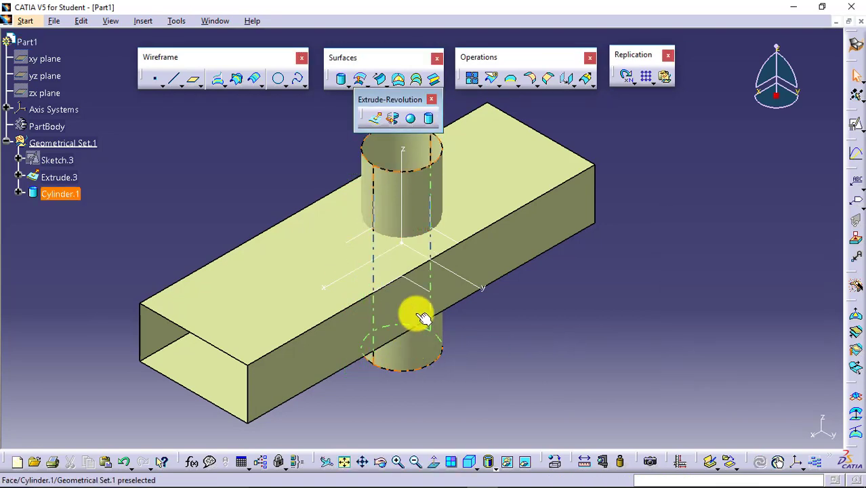
- Relocate the Extrude-Revolution tool set clear of the model and detach the Trim-Split tools as a floating set
middle_click_drag(424, 246, 544, 320)
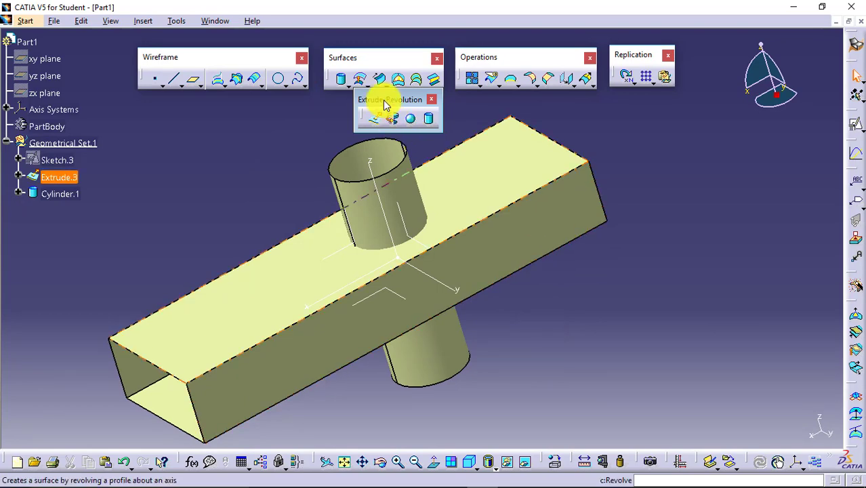
left_click_drag(196, 107, 194, 107)
middle_click_drag(430, 159, 481, 310)
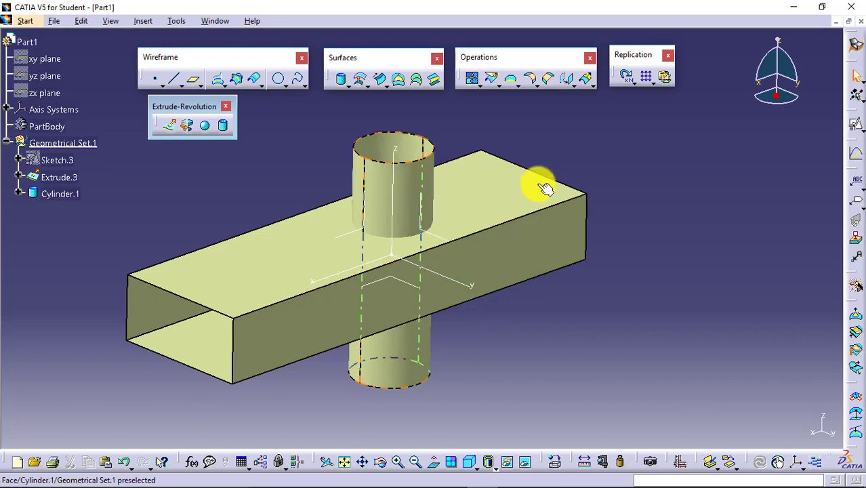
left_click(502, 90)
left_click_drag(503, 92, 521, 114)
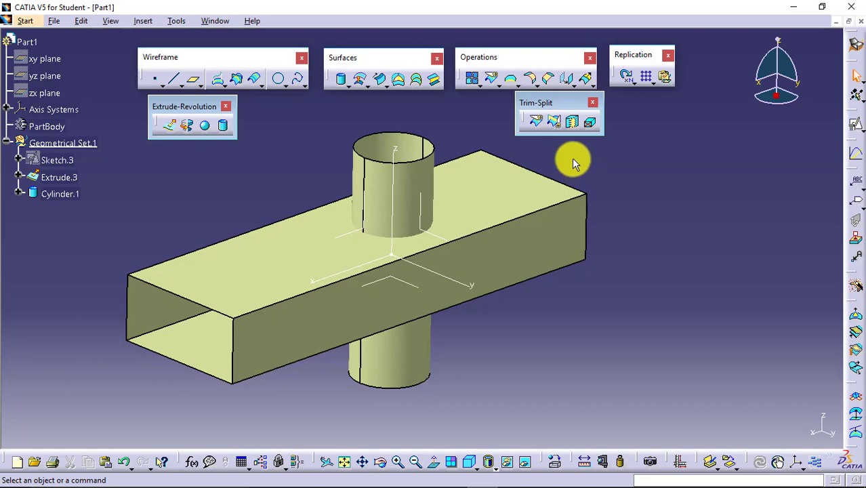
- Trim the cylinder and the extruded surface with each other in Standard mode, keeping the default sides
left_click(557, 126)
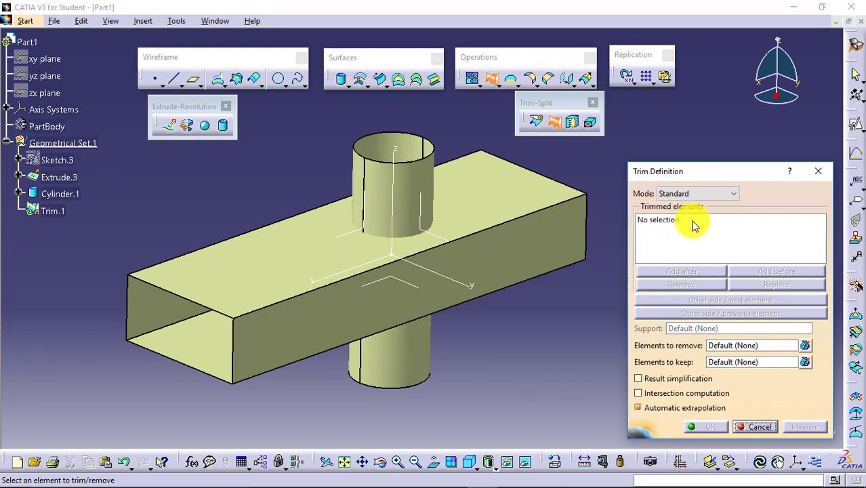
left_click(652, 238)
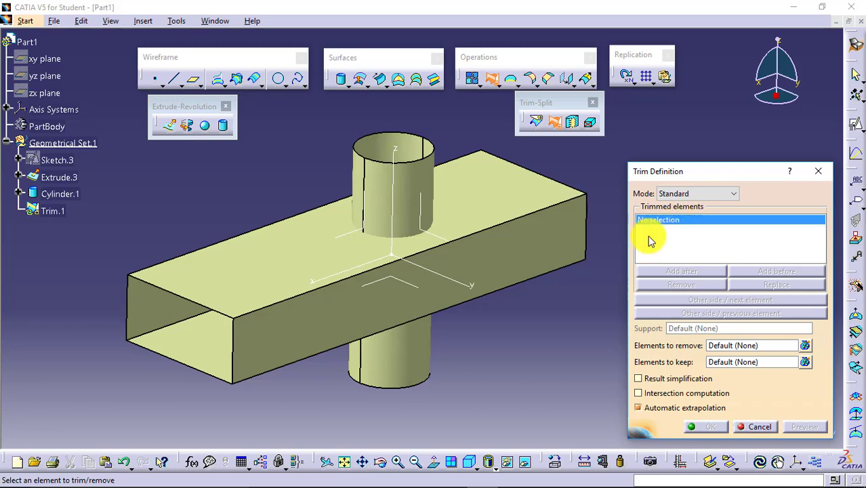
left_click(419, 168)
left_click(528, 241)
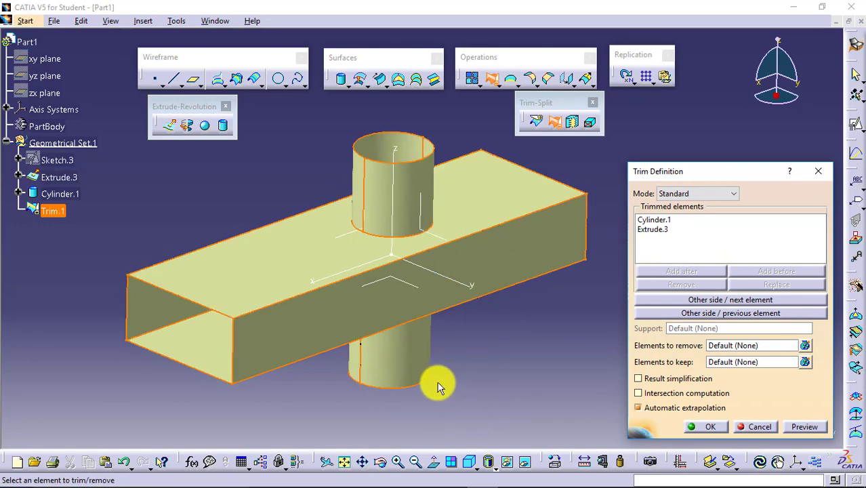
middle_click_drag(345, 306, 477, 270)
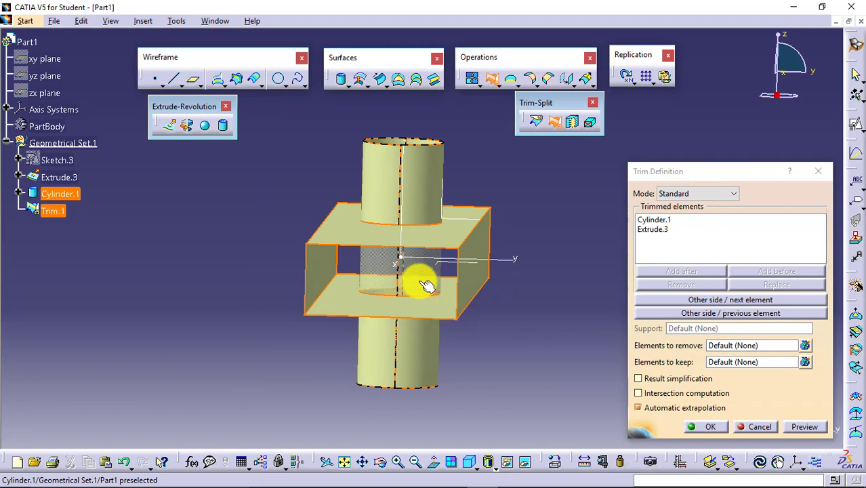
middle_click_drag(417, 283, 434, 241)
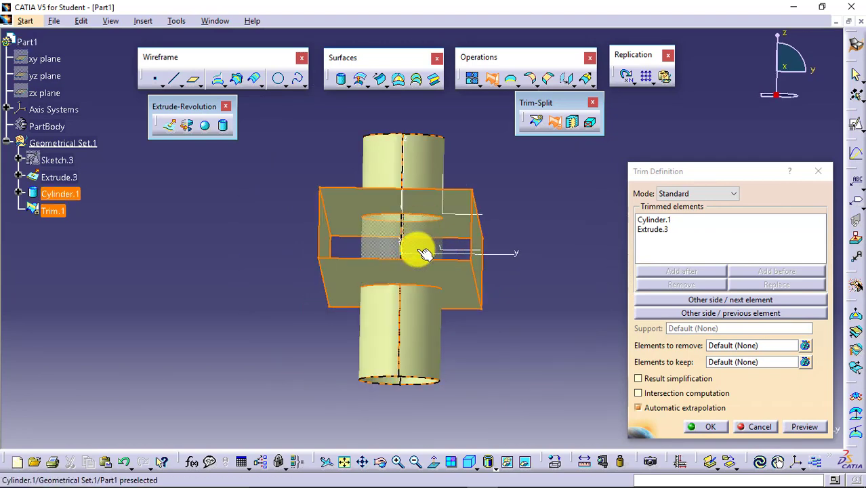
mouse_move(440, 209)
middle_mouse_down()
mouse_move(357, 258)
mouse_move(445, 209)
middle_mouse_up()
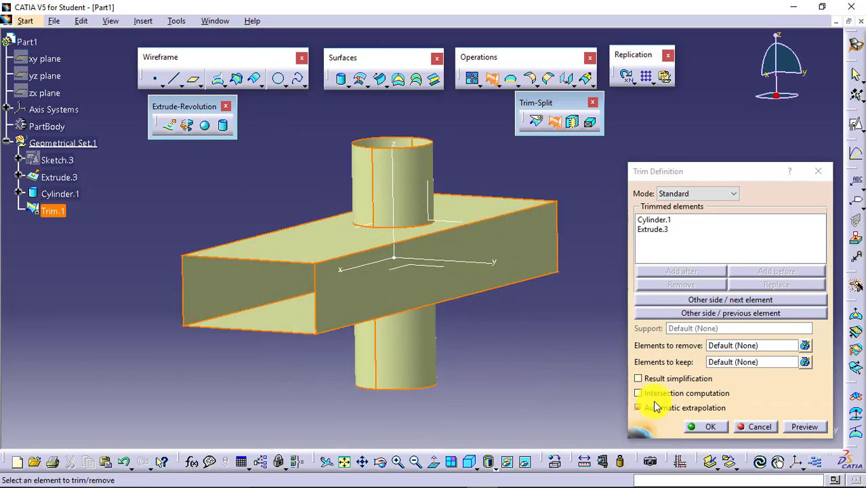
left_click(713, 425)
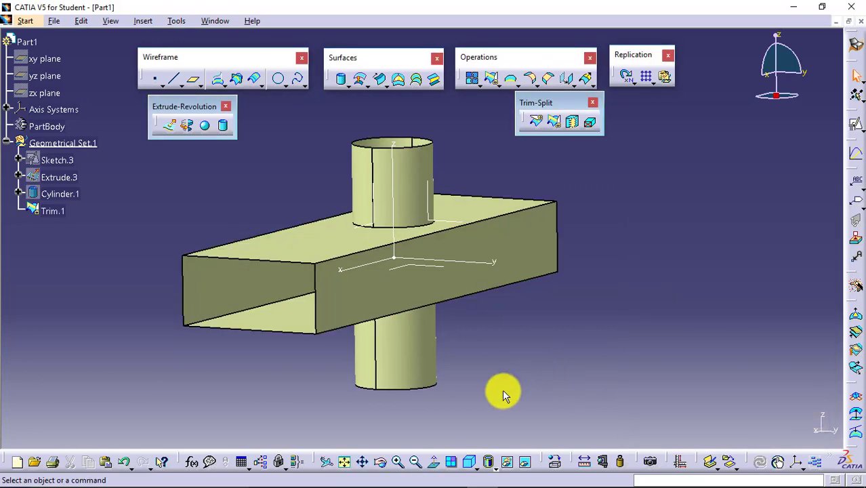
- Edit the trim to flip the cylinder's kept side, retaining its section inside the box together with the outer walls of the extruded surface
left_click(61, 211)
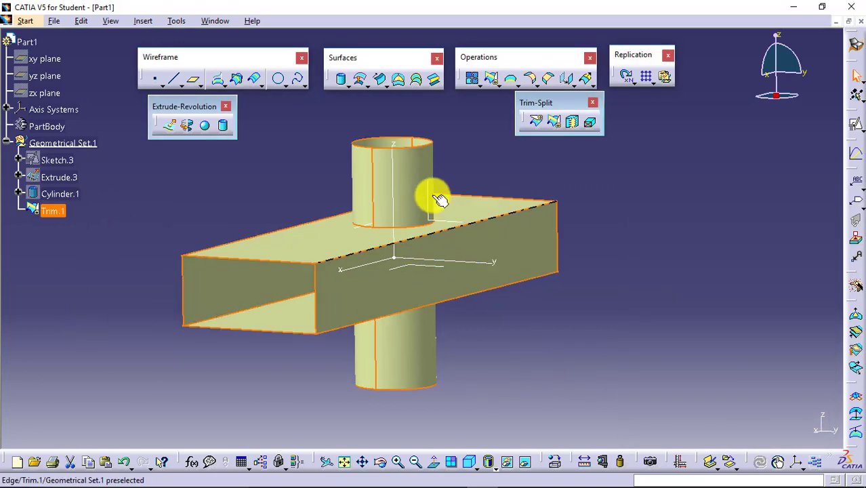
middle_click_drag(476, 363, 505, 374)
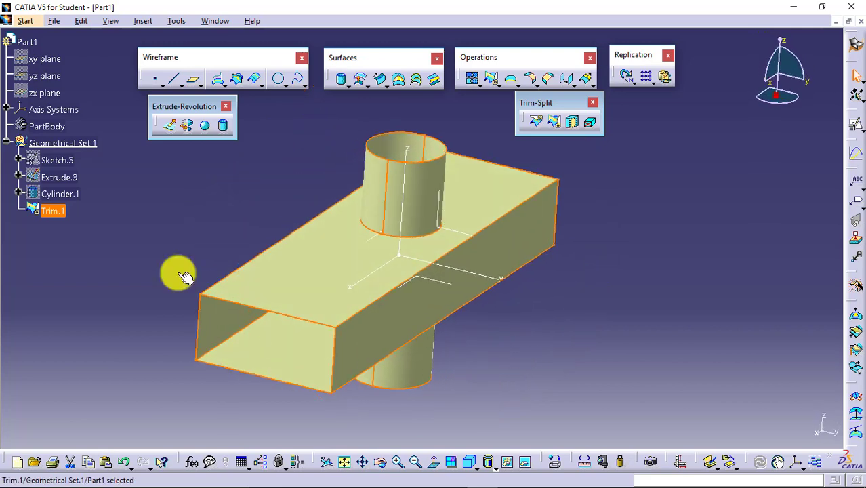
double_click(68, 211)
middle_click_drag(556, 366, 492, 242)
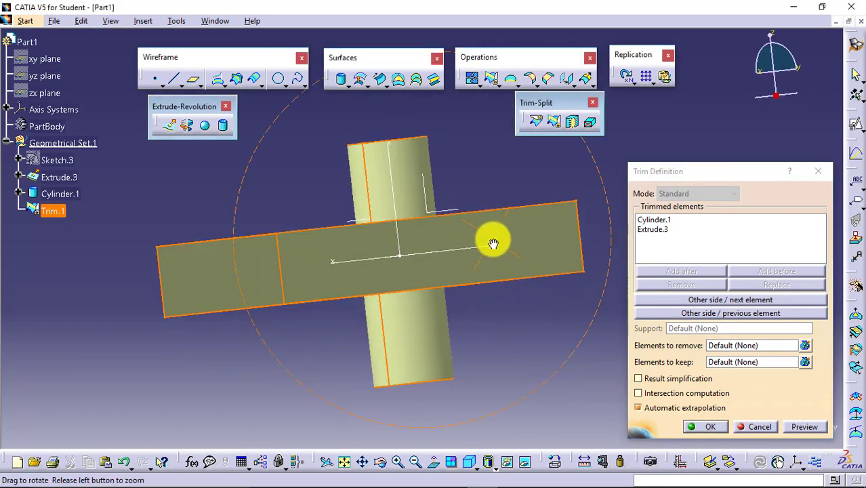
left_click(727, 303)
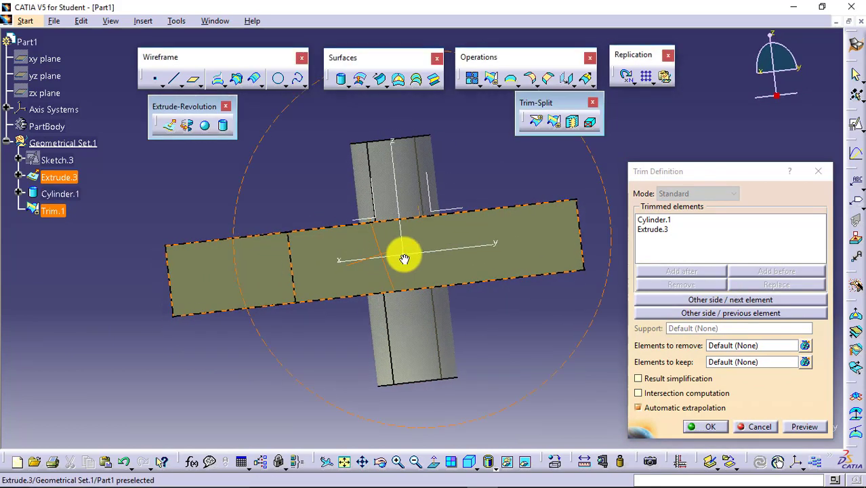
middle_click_drag(402, 251, 452, 381)
left_click(705, 426)
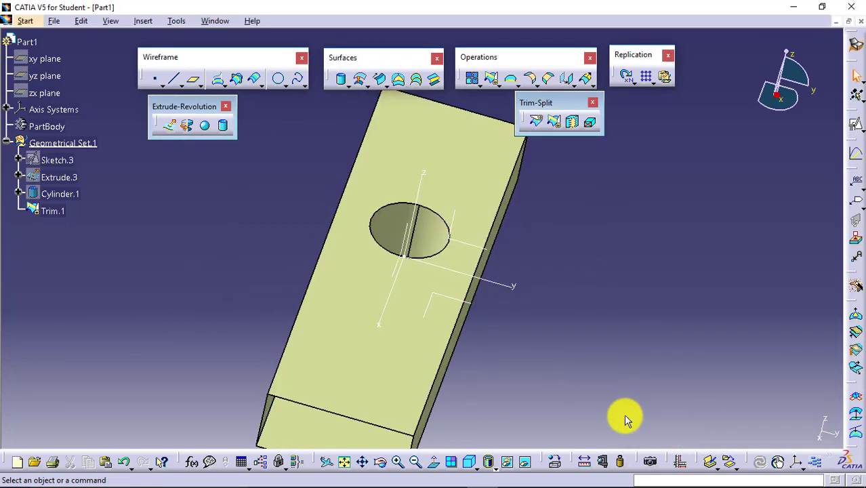
middle_click_drag(547, 311, 346, 261)
- Edit the trim to flip the extruded surface's kept side, leaving only the short cylinder section with its two end caps
double_click(54, 211)
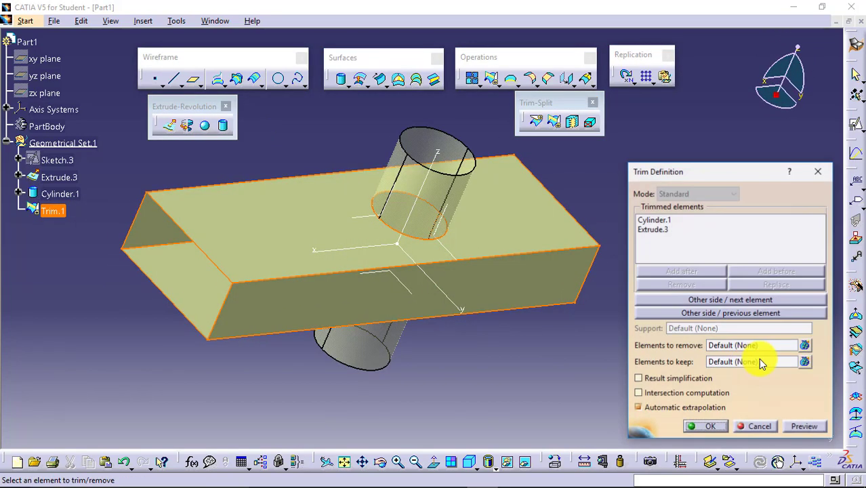
left_click(747, 316)
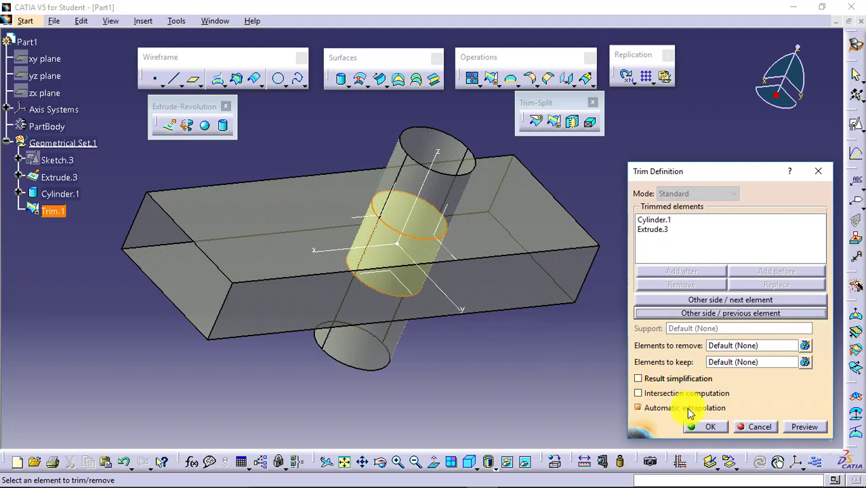
left_click(702, 427)
middle_click_drag(464, 247, 406, 164)
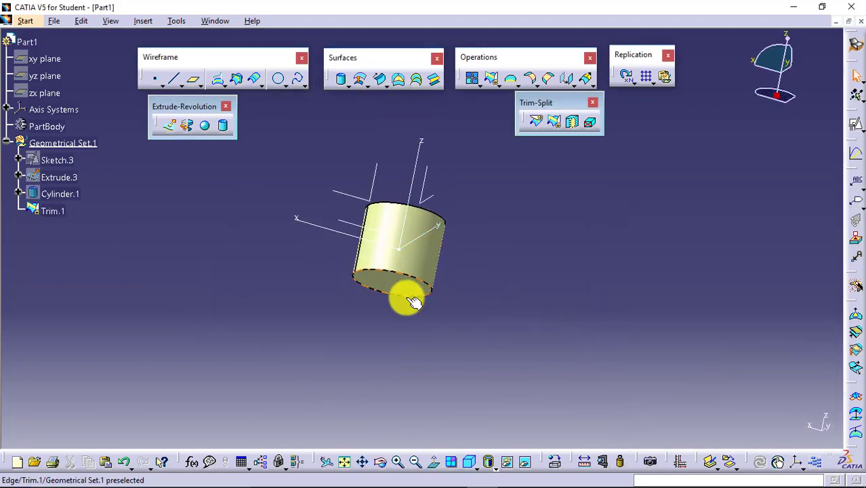
middle_click_drag(413, 302, 396, 284)
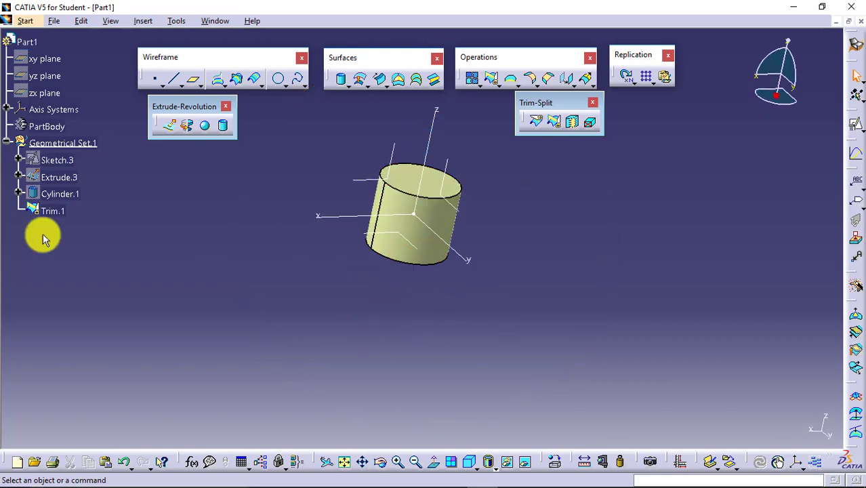
- Flip the trim's cylinder side to the two outer portions with their end caps, and keep all the sub-elements
double_click(44, 210)
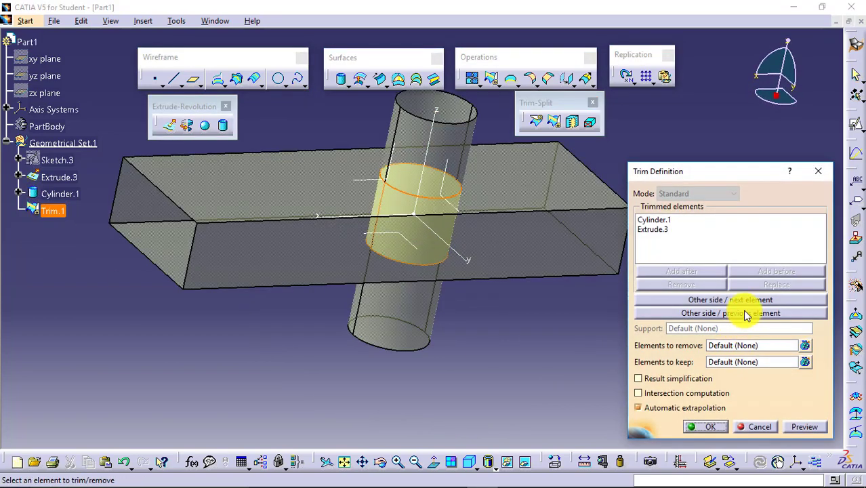
left_click(746, 303)
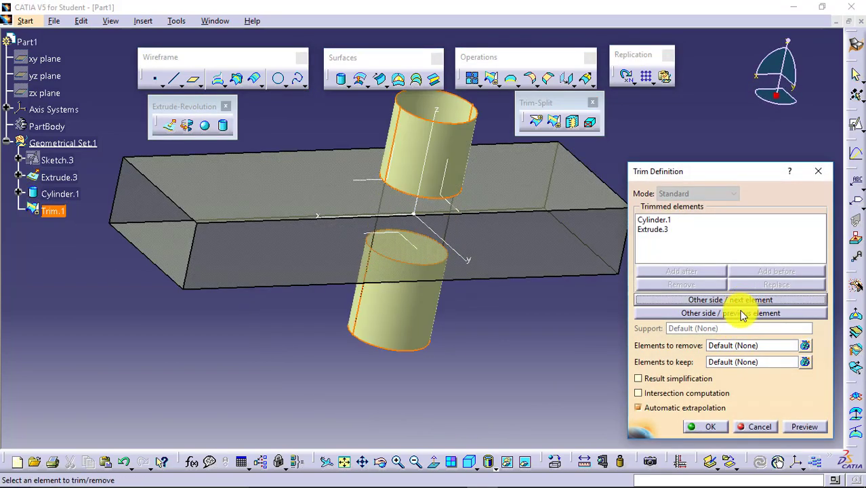
left_click(698, 430)
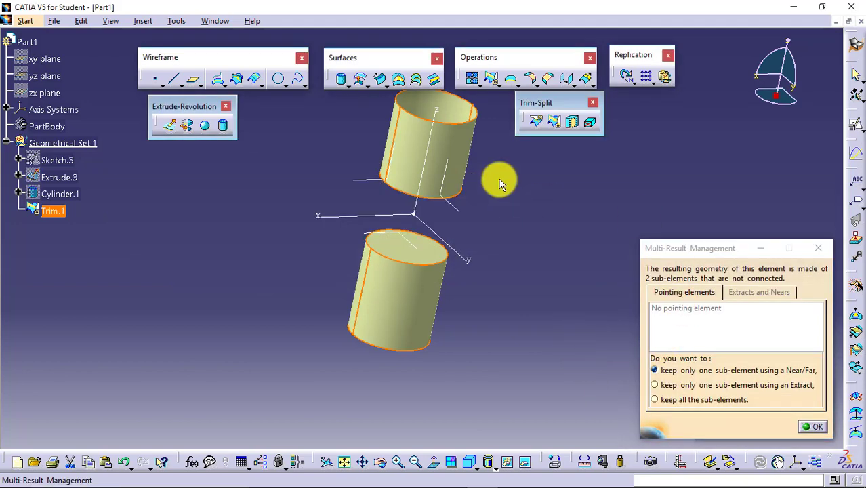
left_click(755, 411)
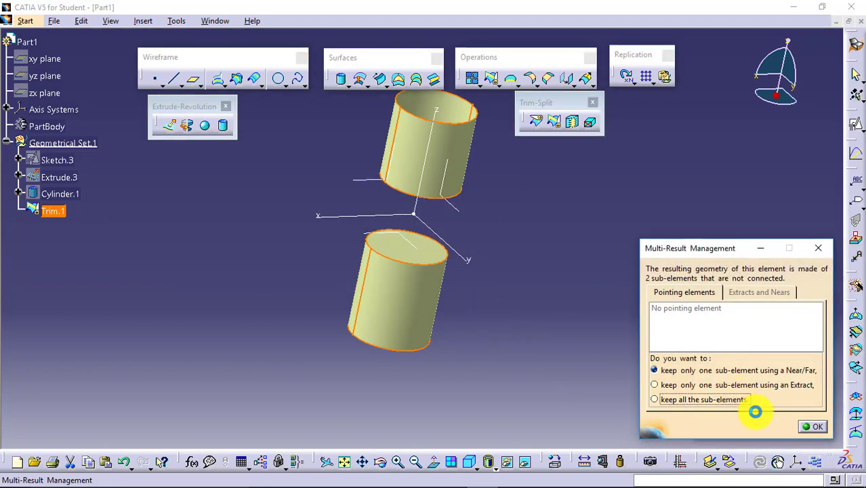
left_click(803, 425)
middle_click_drag(551, 296, 522, 234)
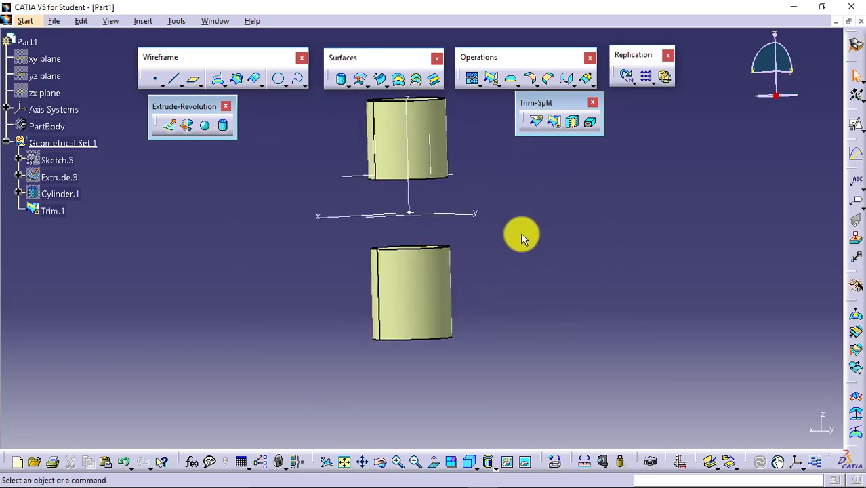
- Flip the trim's cylinder side back to the middle section, closed by the caps from the extruded surface
double_click(54, 212)
left_click(692, 300)
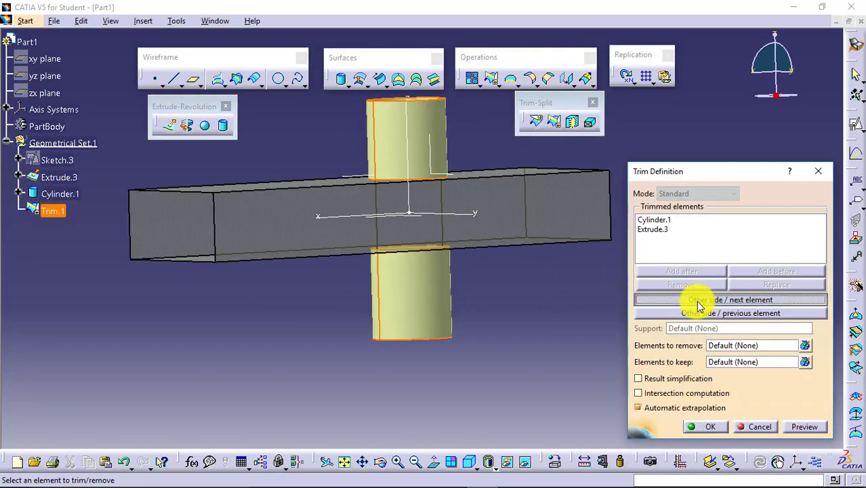
left_click(715, 430)
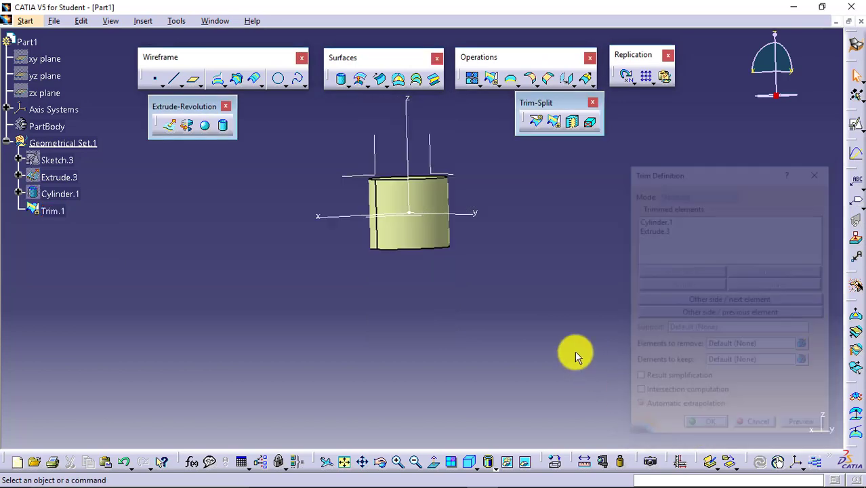
middle_click_drag(444, 171, 336, 249)
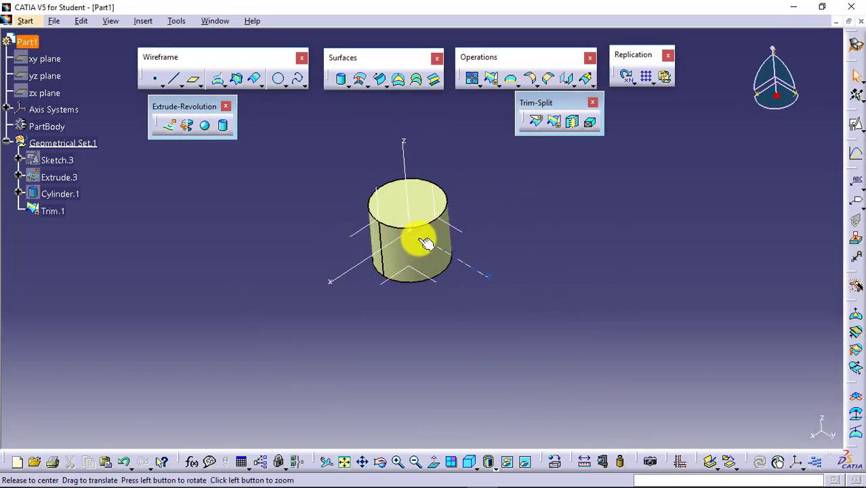
middle_click_drag(423, 242, 435, 169)
mouse_move(424, 241)
middle_mouse_down()
mouse_move(419, 300)
mouse_move(427, 257)
middle_mouse_up()
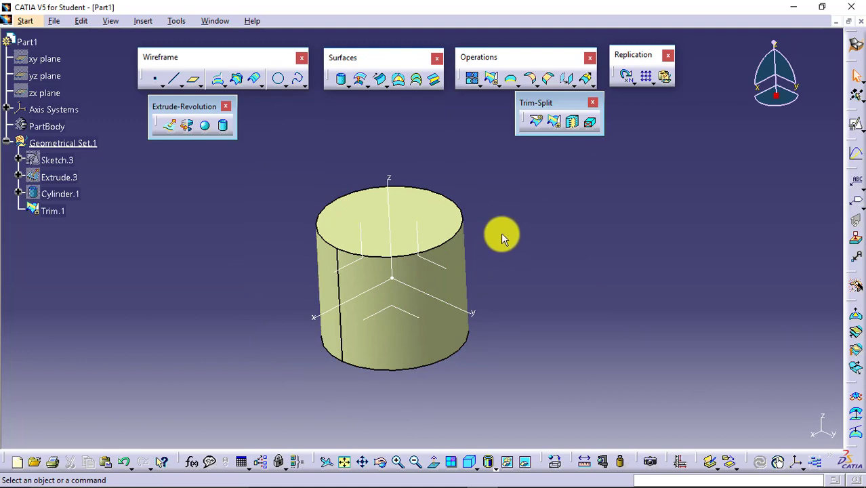
left_click(534, 84)
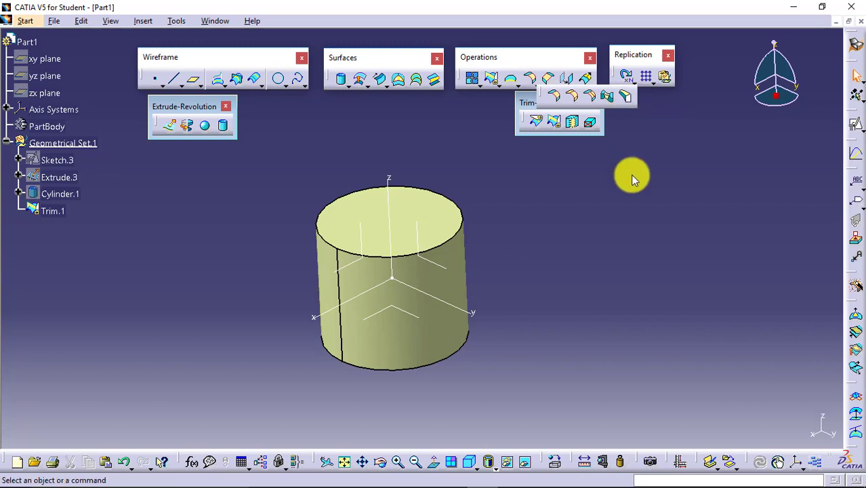
left_click(585, 82)
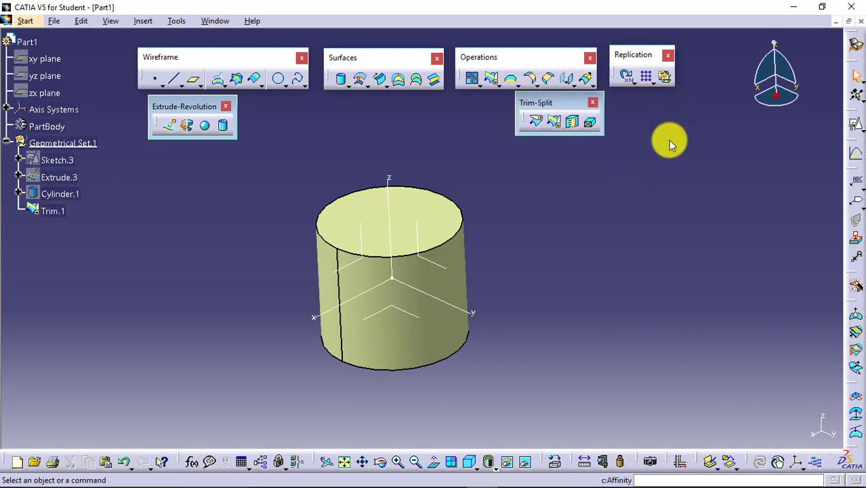
left_click(648, 81)
left_click(528, 80)
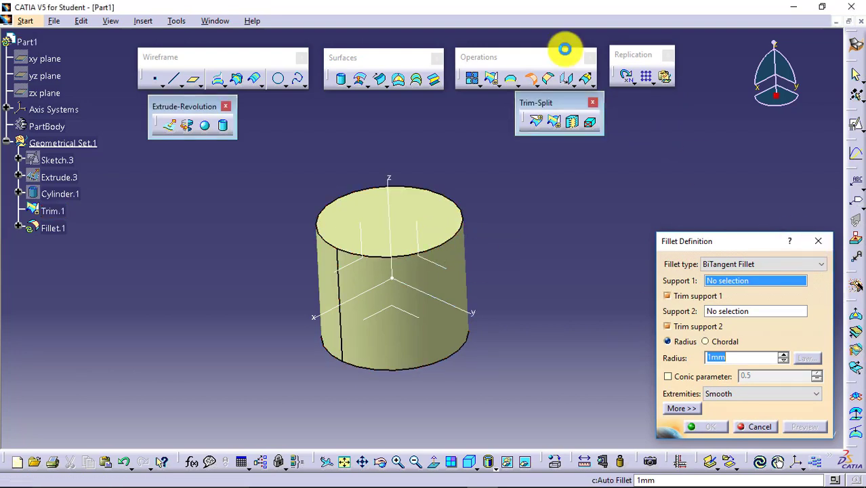
left_click(529, 81)
left_click(540, 87)
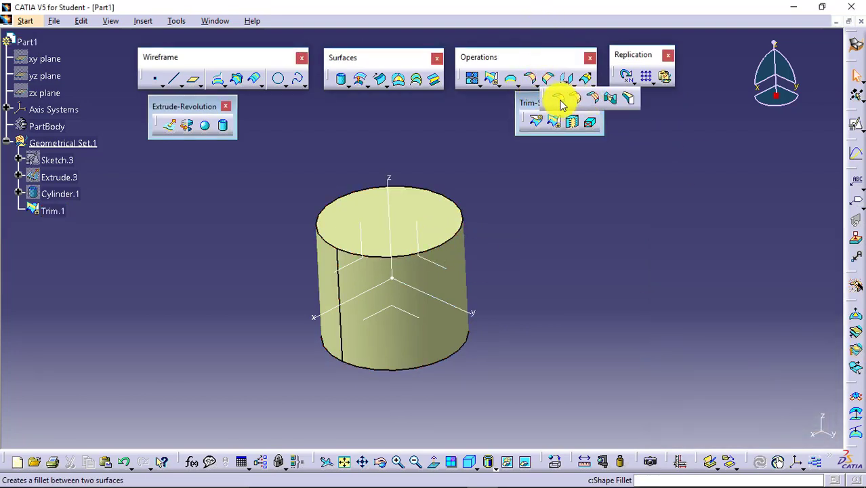
left_click(558, 99)
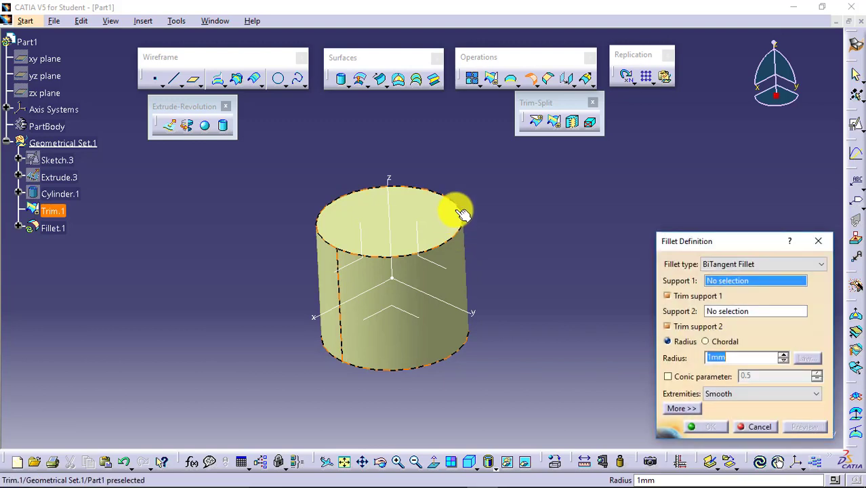
left_click(739, 263)
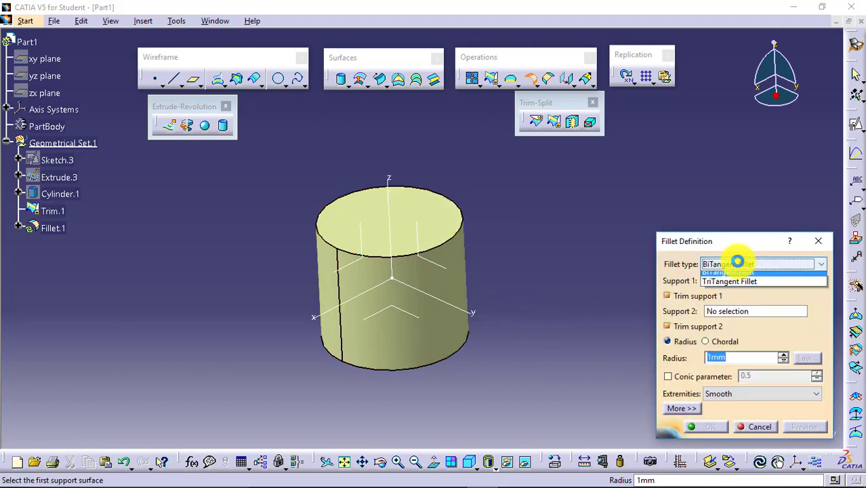
left_click(654, 206)
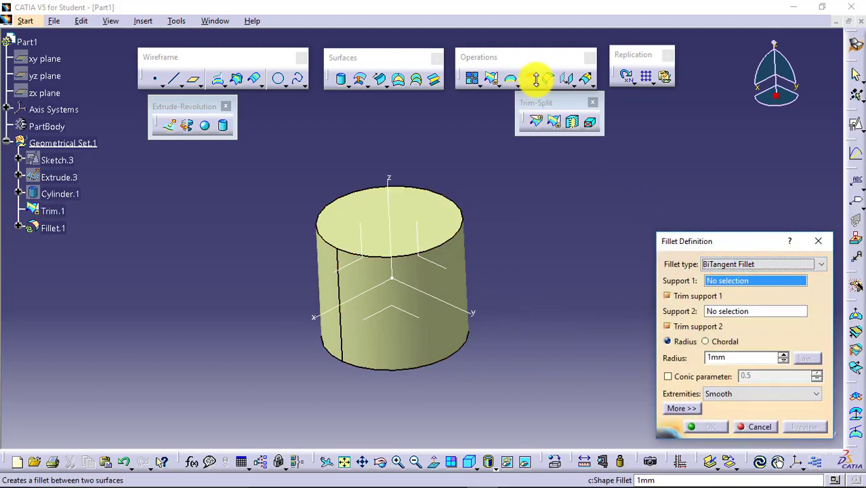
- Apply a 10 mm edge fillet to the upper and lower circular edges of the trimmed, capped cylinder
left_click(534, 80)
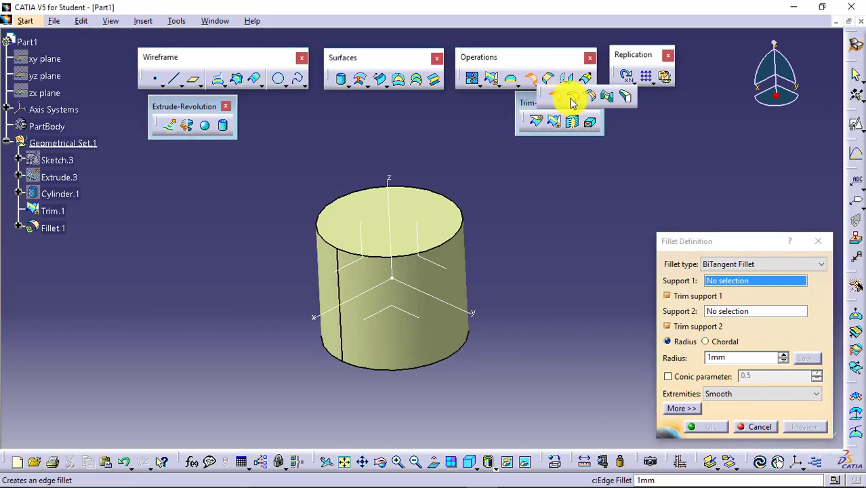
left_click(442, 248)
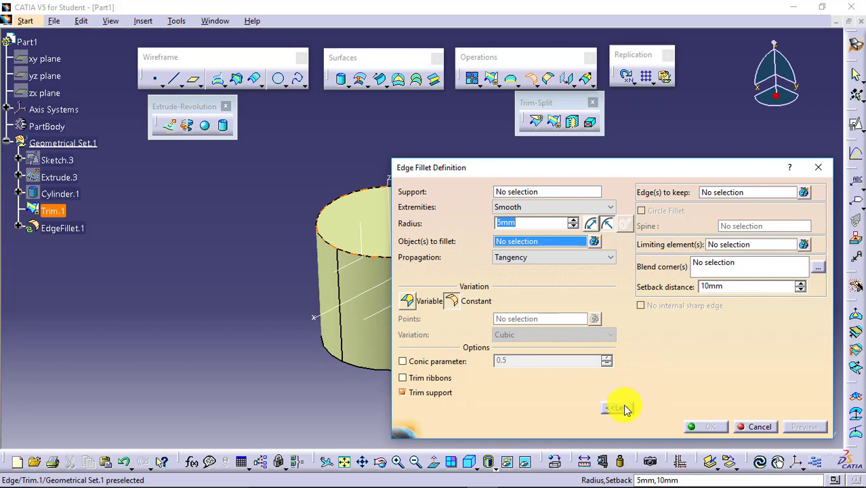
left_click(622, 408)
left_click(457, 233)
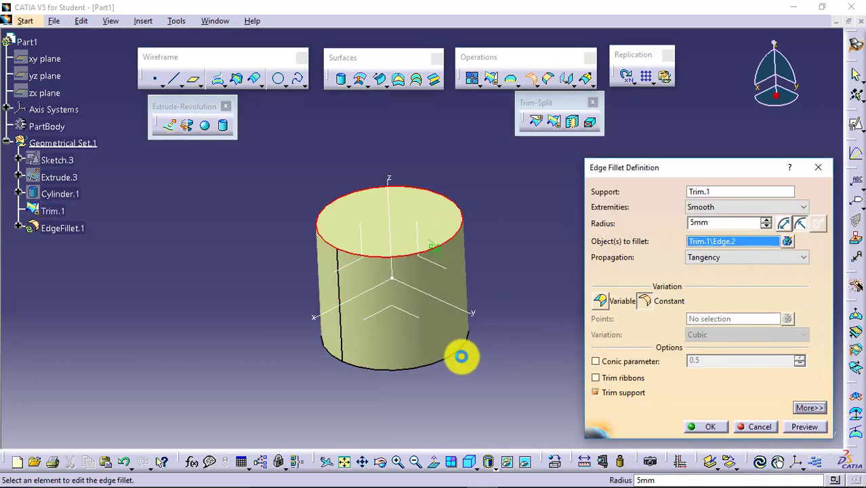
left_click(461, 356)
double_click(692, 225)
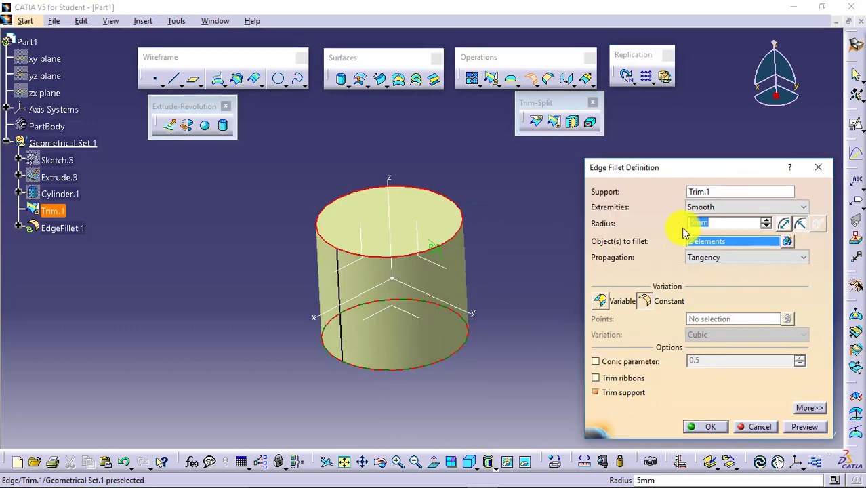
type("10")
key("Return")
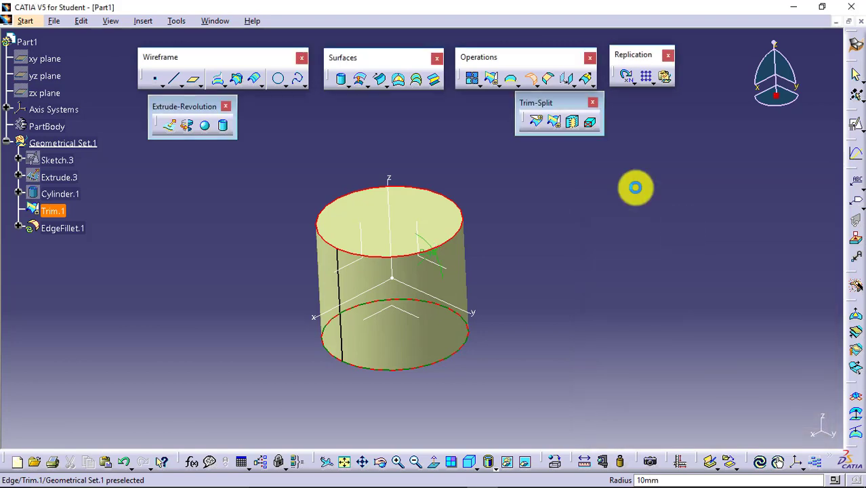
left_click(587, 281)
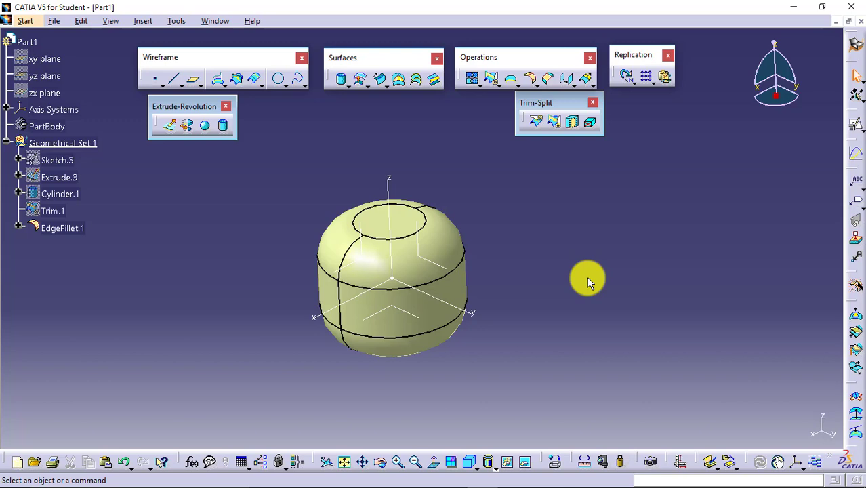
middle_click_drag(429, 354, 436, 140)
middle_click_drag(540, 240, 519, 203)
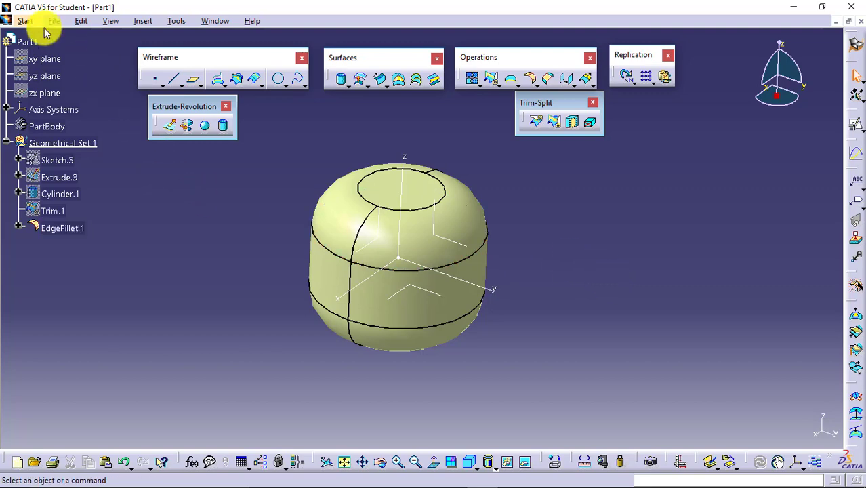
- Switch to the Part Design workbench and detach the surface-based feature tools as a floating set
left_click(26, 21)
mouse_move(110, 53)
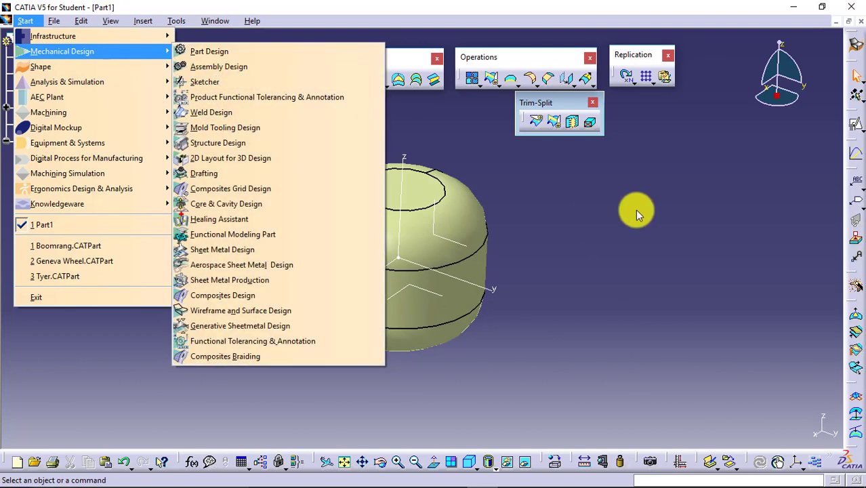
left_click(284, 54)
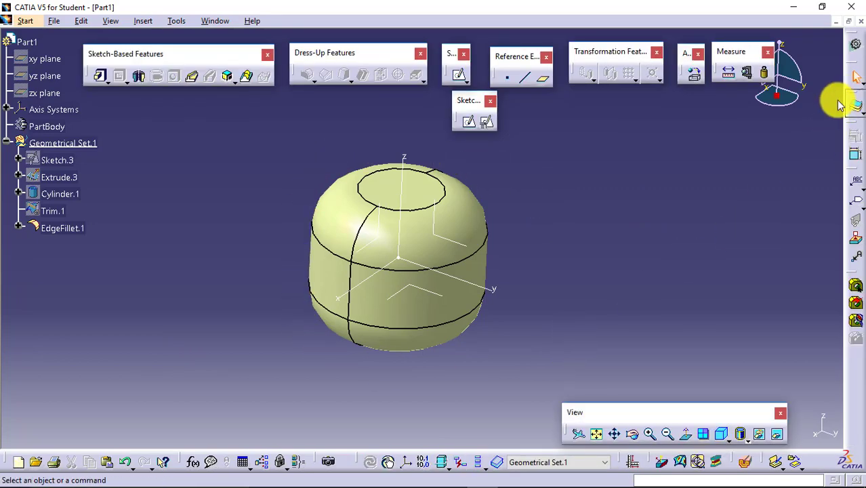
left_click_drag(854, 102, 605, 132)
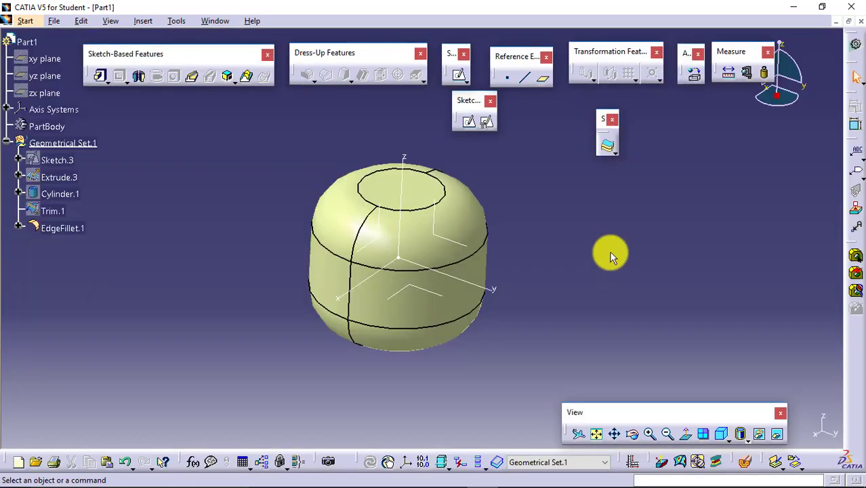
- Float the surface-based feature tools and define PartBody as the in-work object
left_click(614, 152)
left_click_drag(619, 165, 609, 218)
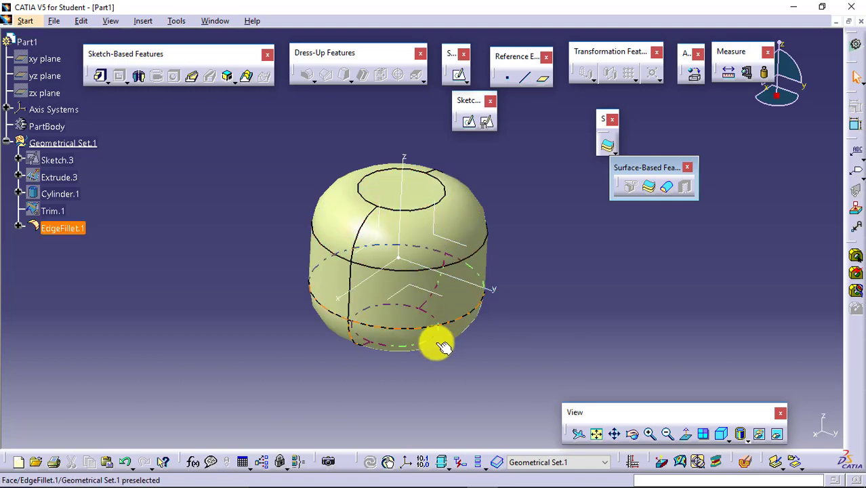
right_click(45, 126)
left_click(139, 215)
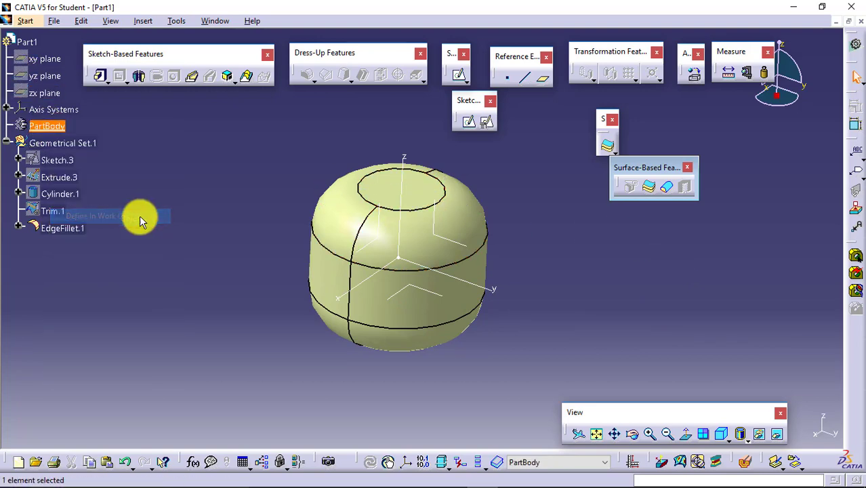
- Turn the filleted, capped cylinder surface into a solid with Close Surface, and hide Geometrical Set.1
left_click(669, 189)
left_click(429, 248)
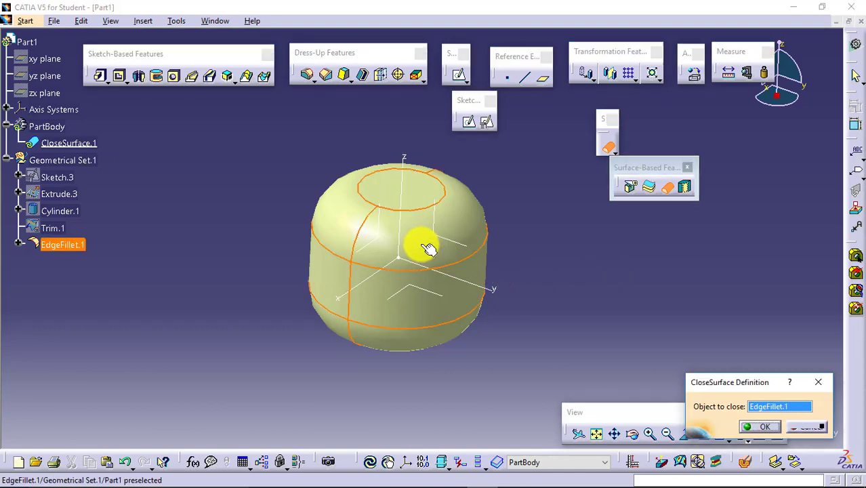
left_click(760, 430)
left_click(579, 263)
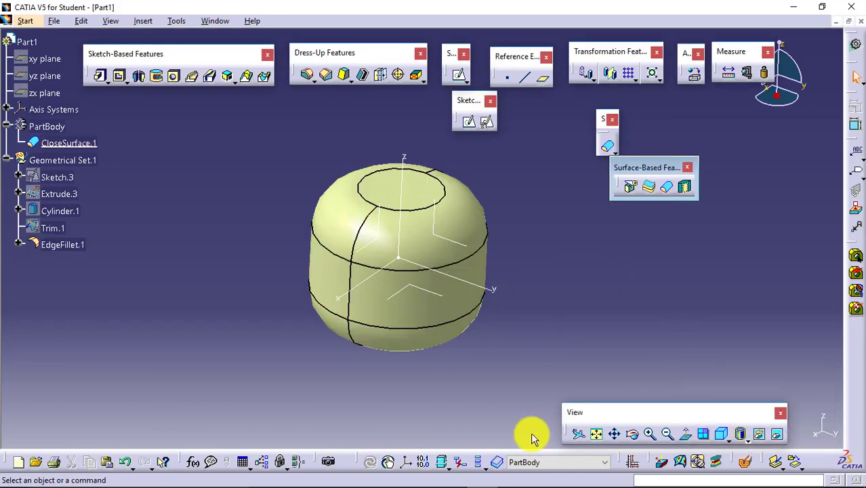
right_click(82, 161)
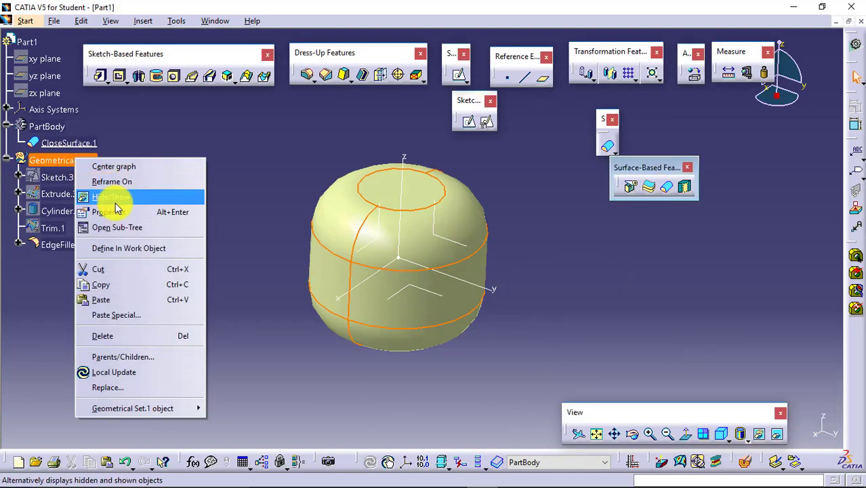
left_click(110, 198)
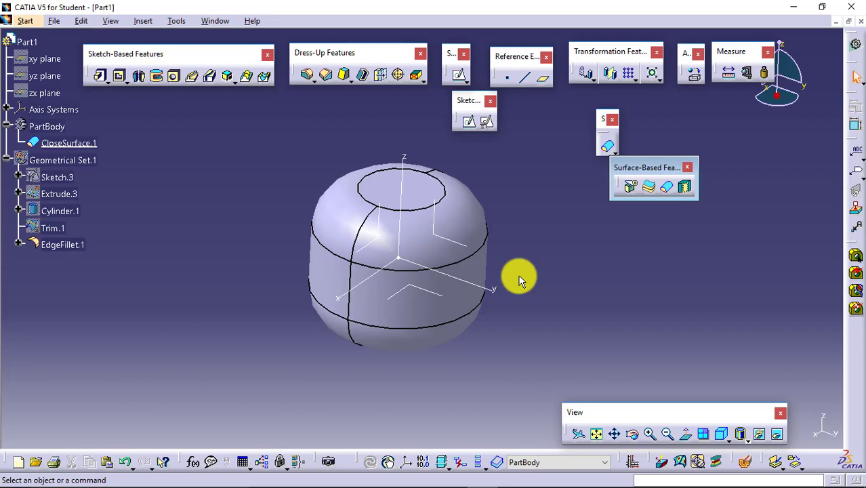
- Delete the closed-surface solid, and delete Cylinder.1 together with all its children
right_click(66, 143)
left_click(168, 322)
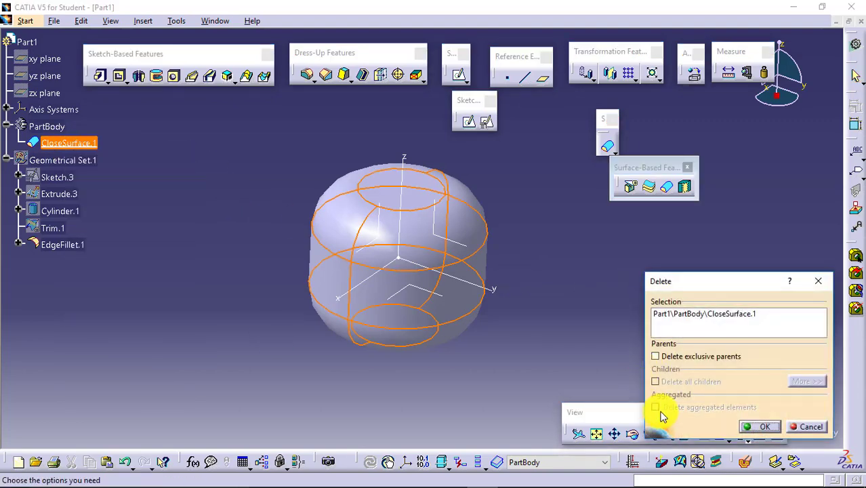
left_click(759, 426)
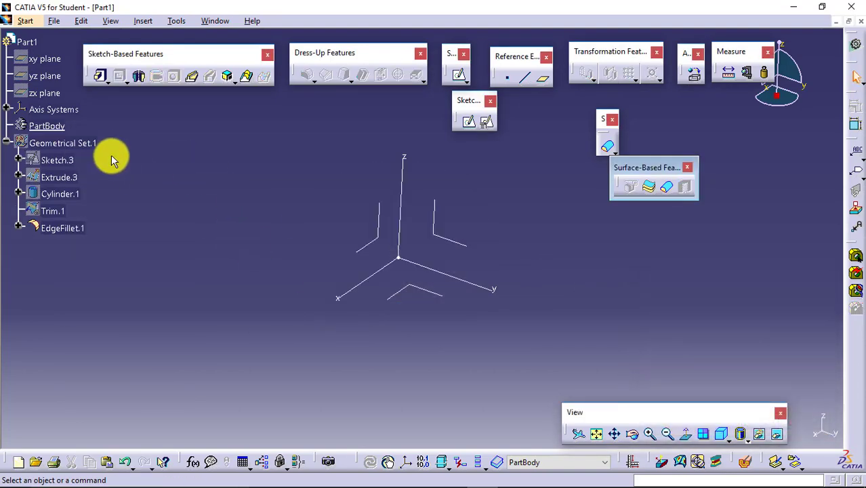
right_click(67, 194)
left_click(123, 369)
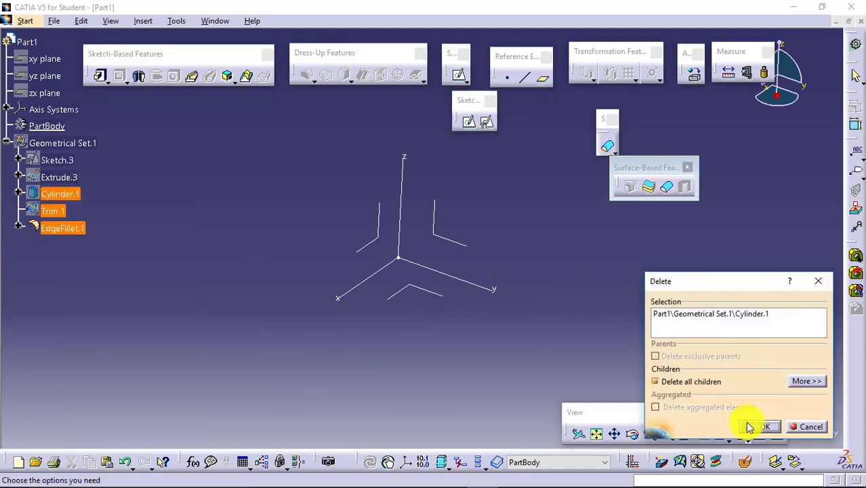
left_click(753, 426)
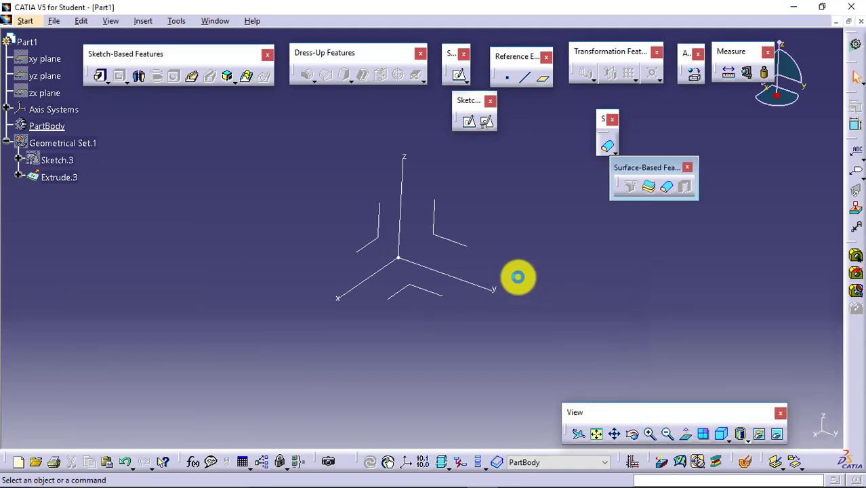
- Switch to the Generative Shape Design workbench and show Geometrical Set.1 with the rectangular extruded surface
left_click(25, 21)
mouse_move(95, 68)
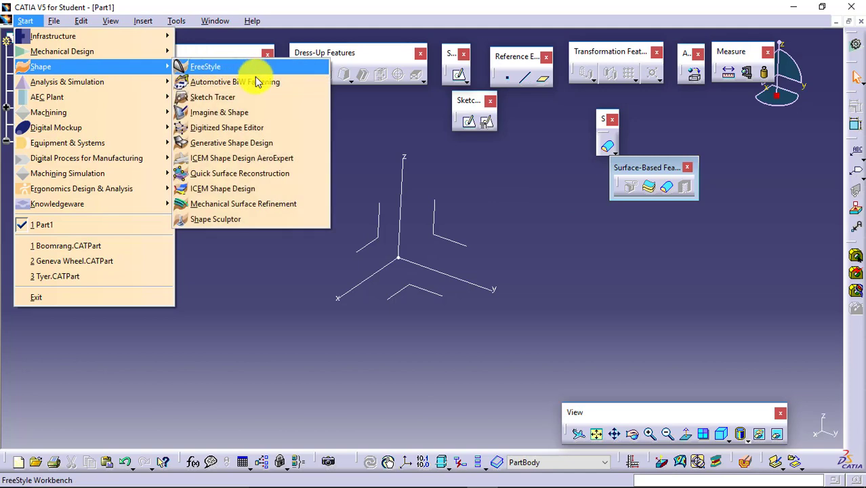
left_click(265, 142)
right_click(59, 144)
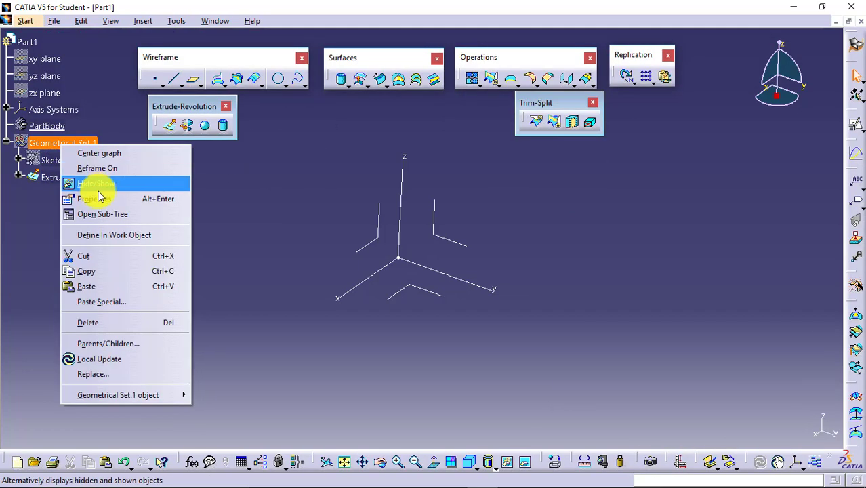
left_click(101, 186)
middle_click_drag(261, 187, 228, 234)
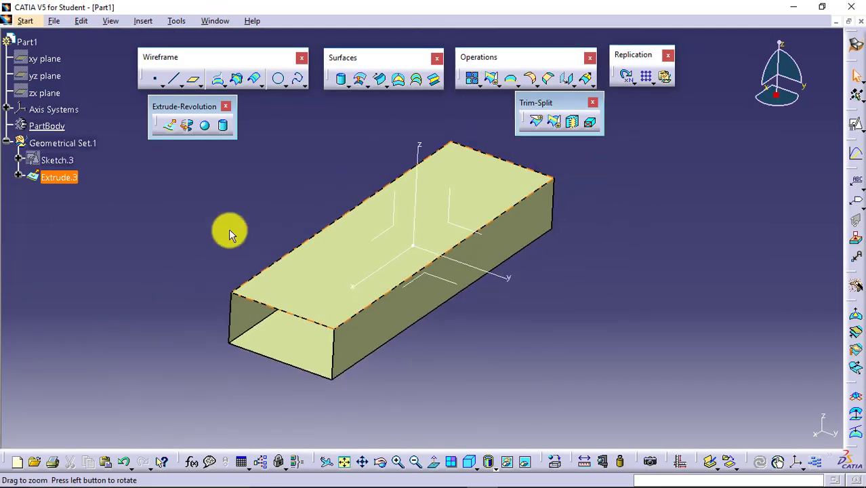
- Delete the upper horizontal line of the rectangle in Sketch.3 and exit the sketch, opening the extrusion into a U-shaped channel
double_click(58, 160)
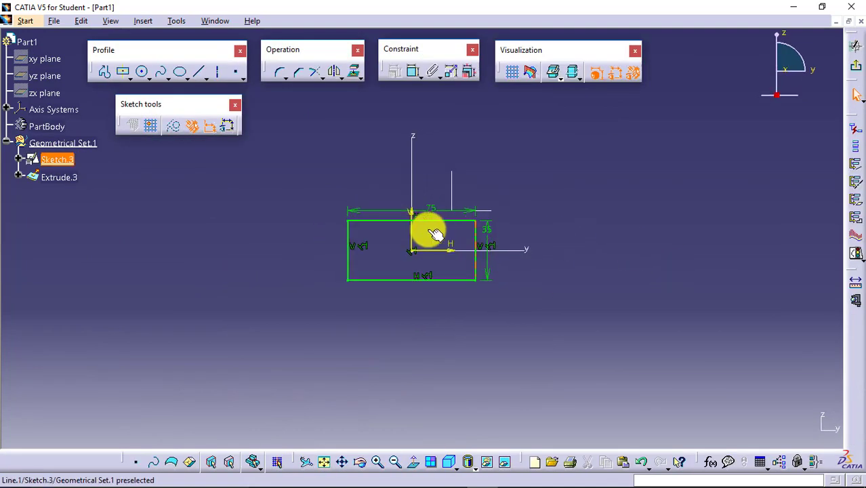
right_click(409, 224)
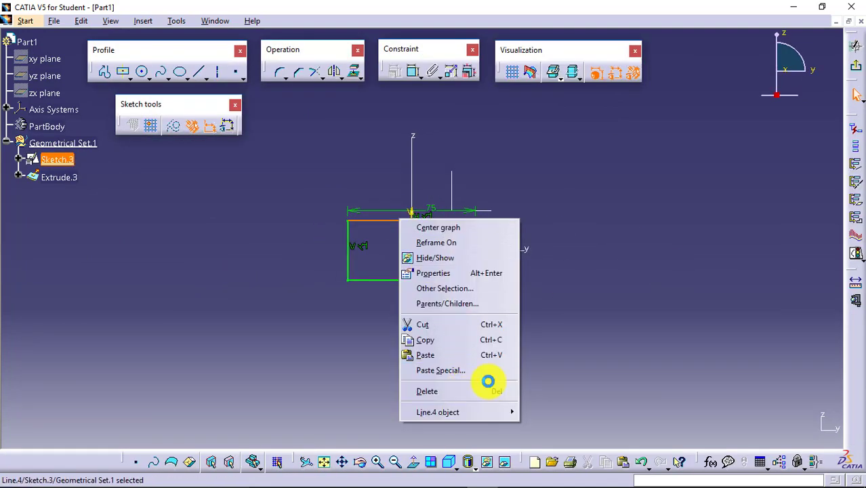
left_click(488, 388)
left_click(856, 65)
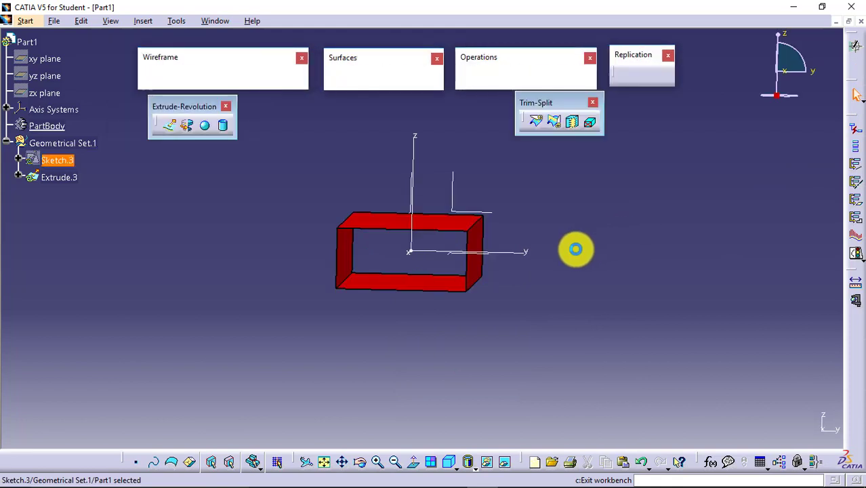
left_click(527, 316)
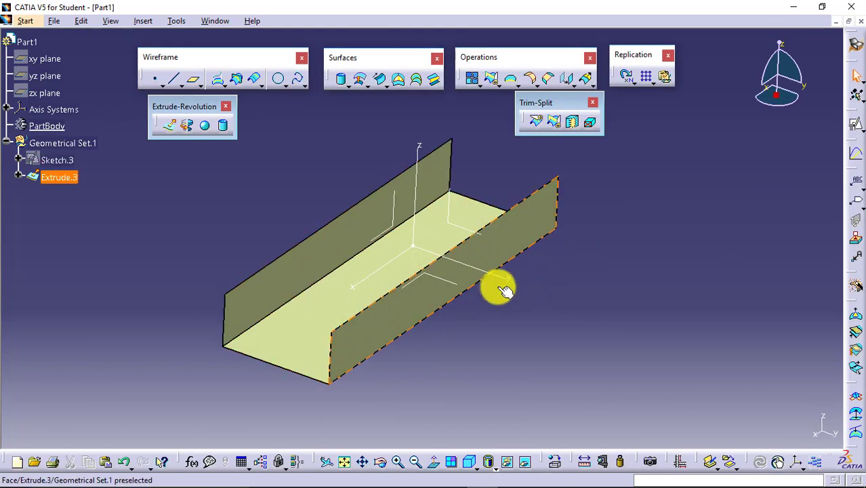
- Apply a 10 mm edge fillet to the two lower longitudinal edges of the U-shaped extruded surface
left_click(531, 79)
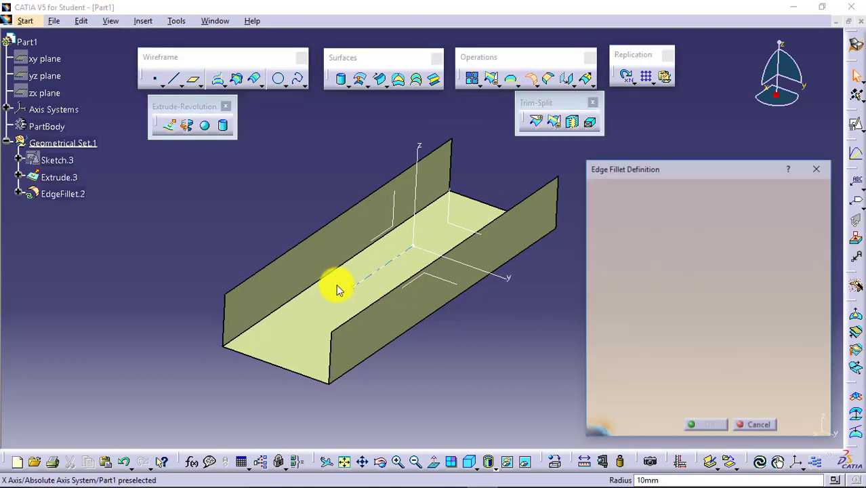
left_click(339, 274)
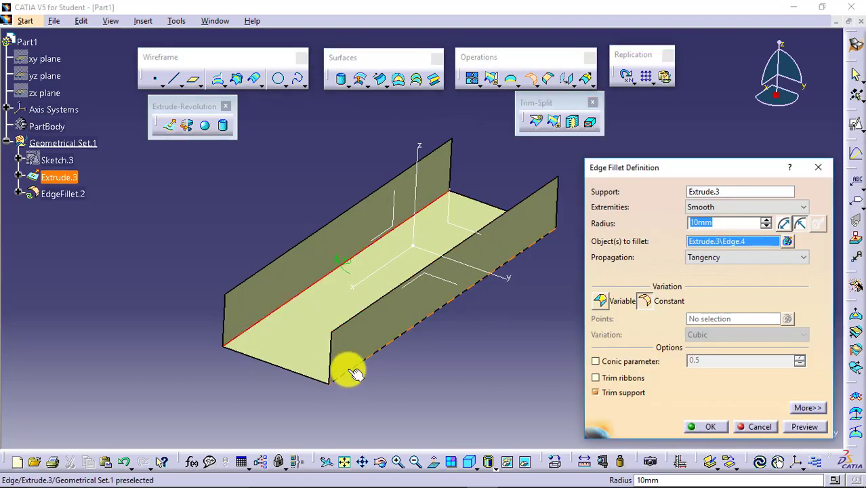
left_click(691, 428)
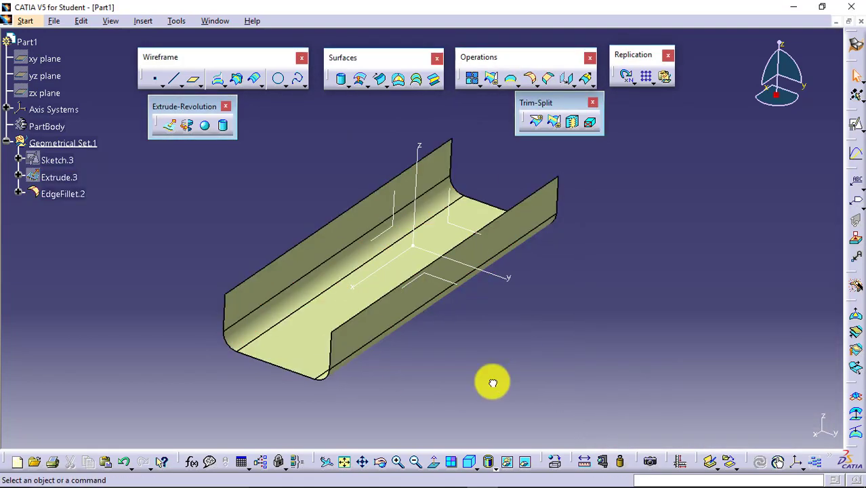
left_click(395, 363)
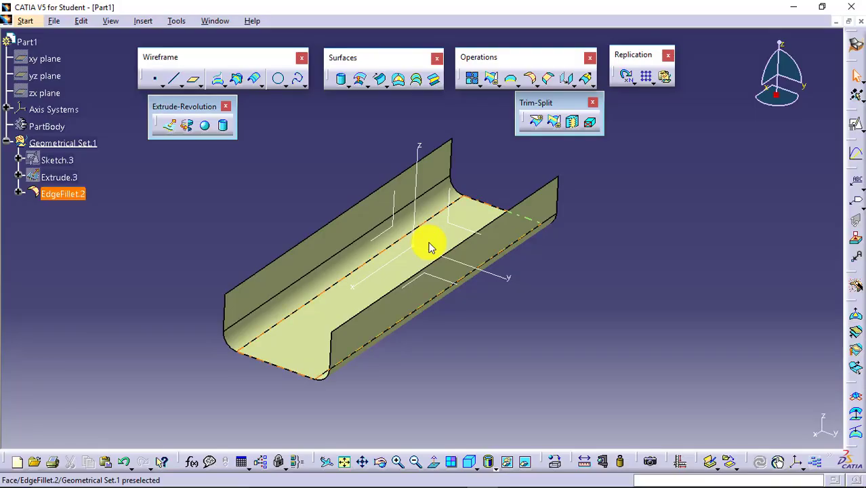
- Switch to the Part Design workbench and define PartBody as the in-work object
left_click(25, 21)
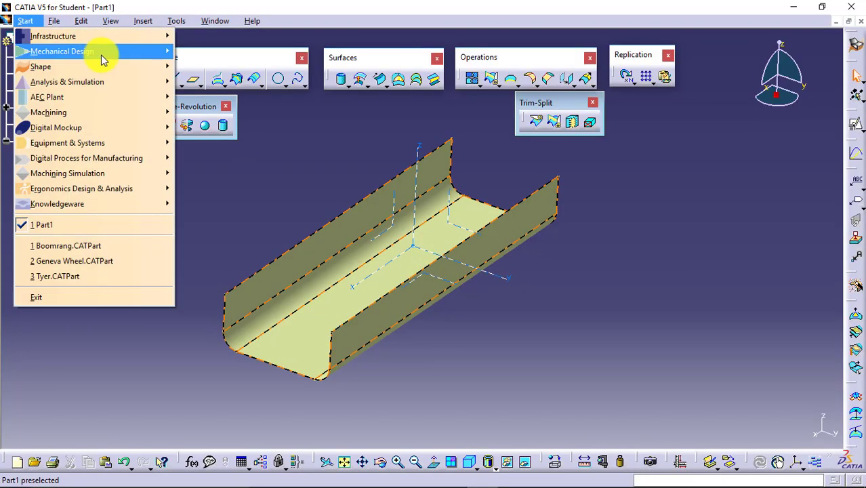
mouse_move(101, 55)
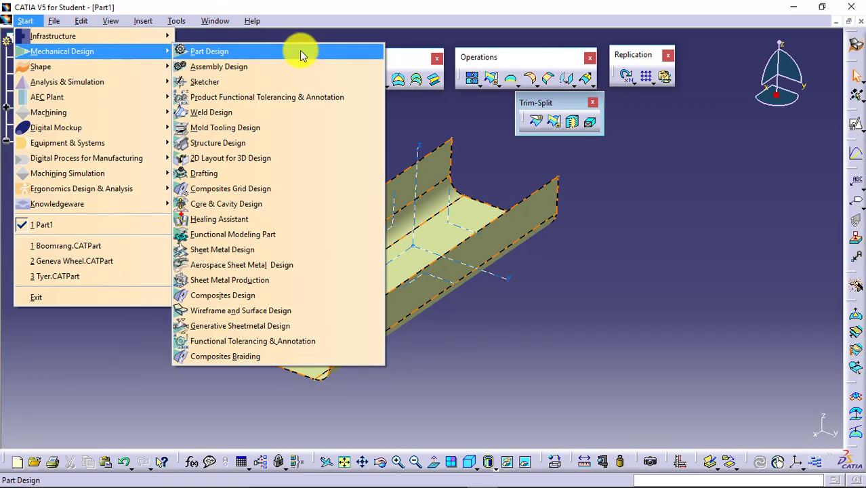
left_click(299, 52)
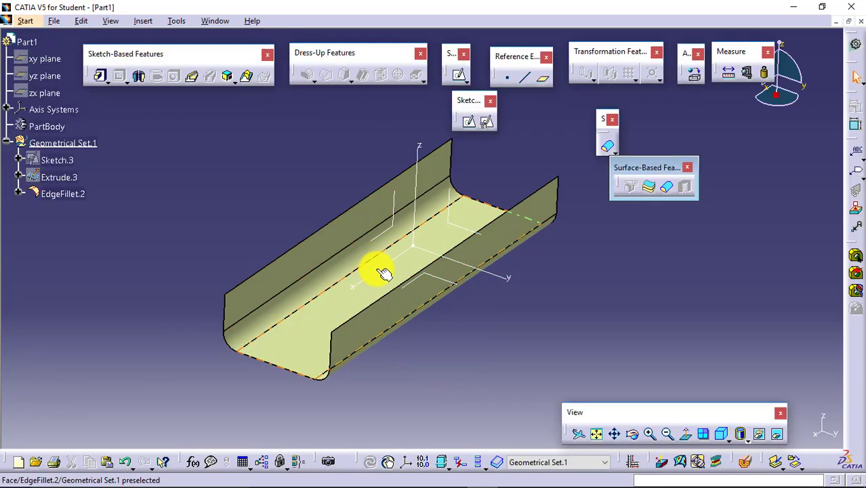
right_click(47, 126)
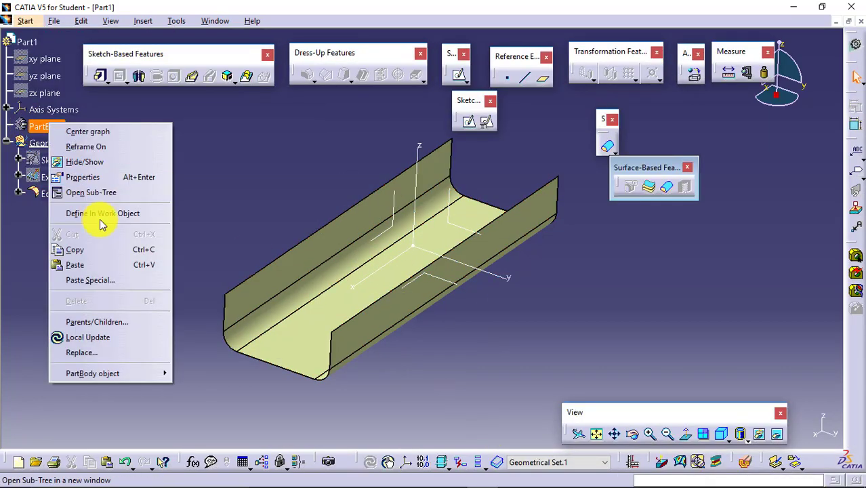
left_click(115, 214)
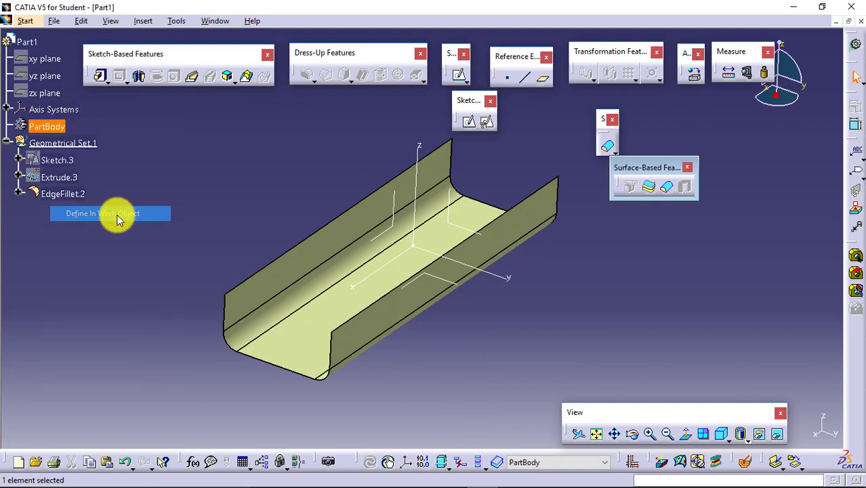
left_click(185, 134)
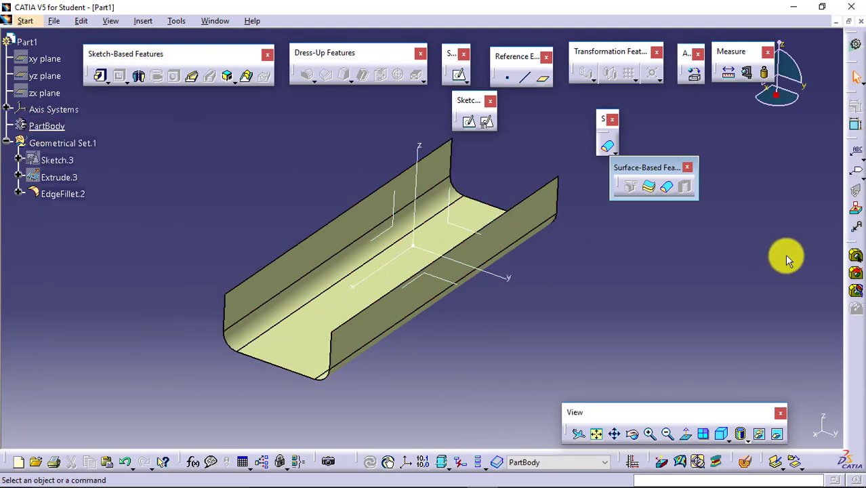
- Thicken the filleted channel surface inward with a first offset of 5 mm, and hide Geometrical Set.1
left_click(649, 188)
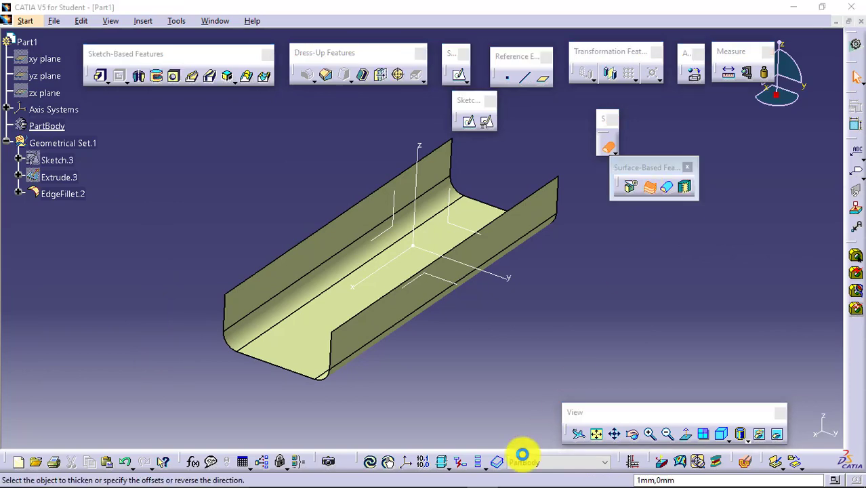
left_click(338, 299)
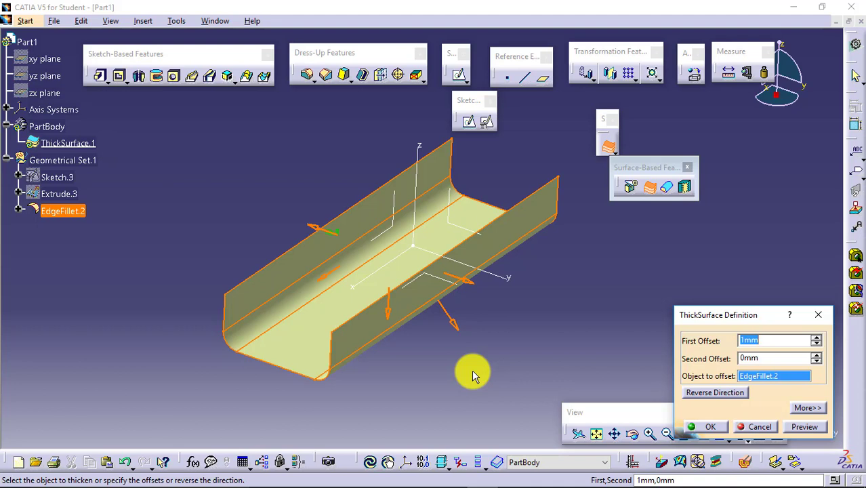
left_click(738, 398)
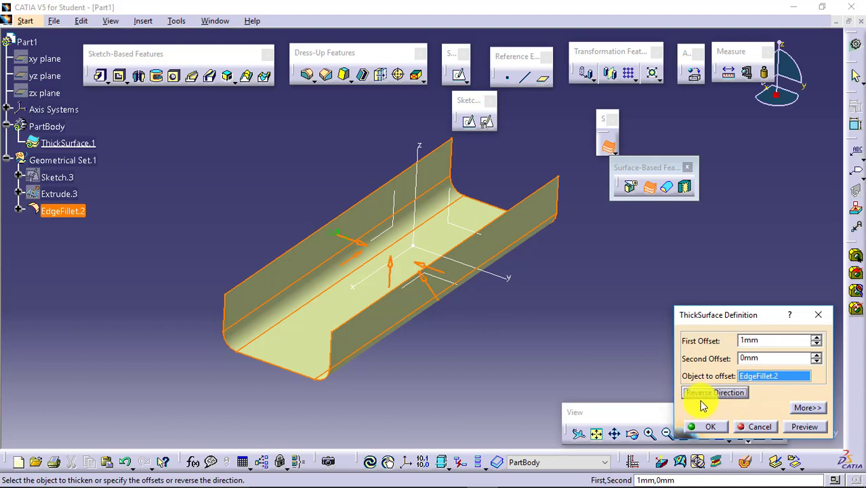
left_click(817, 338)
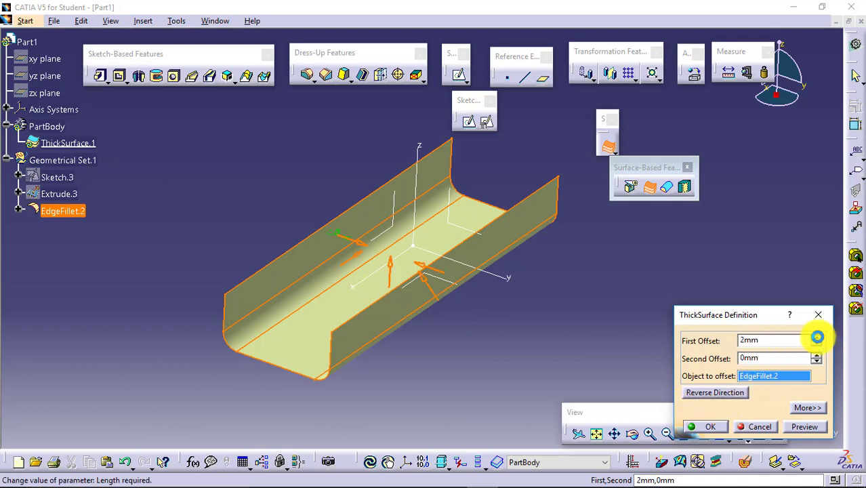
left_click(816, 337)
left_click(816, 338)
left_click(817, 337)
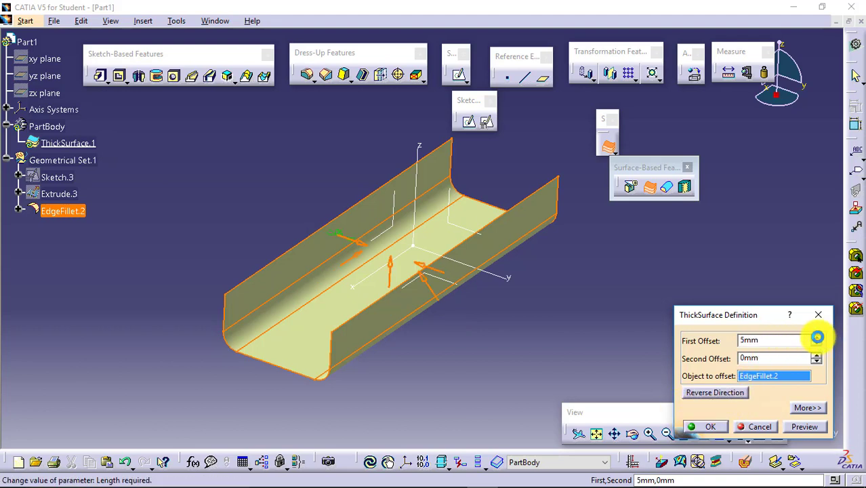
left_click(708, 426)
left_click(555, 344)
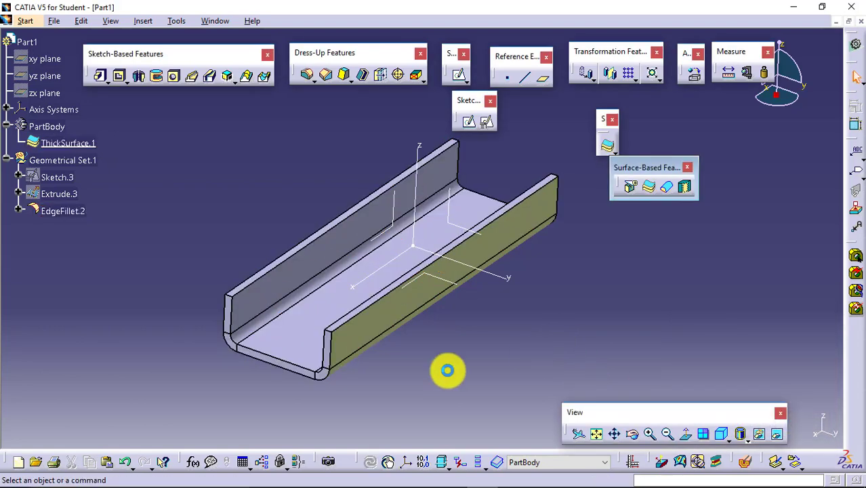
right_click(63, 160)
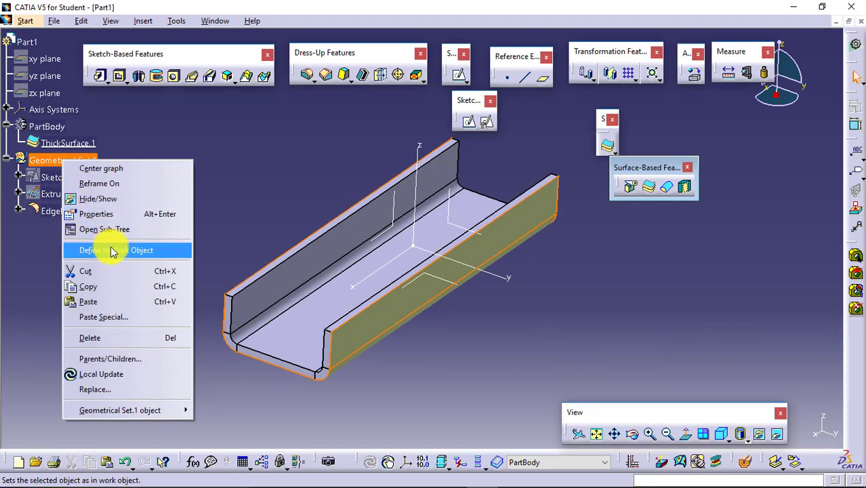
left_click(118, 199)
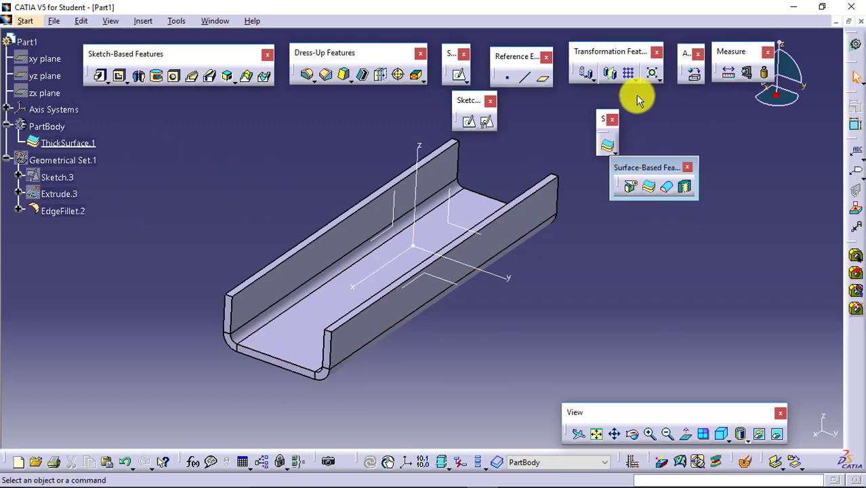
- Switch to the Generative Shape Design workbench and delete EdgeFillet.2 from the channel surface
left_click(28, 22)
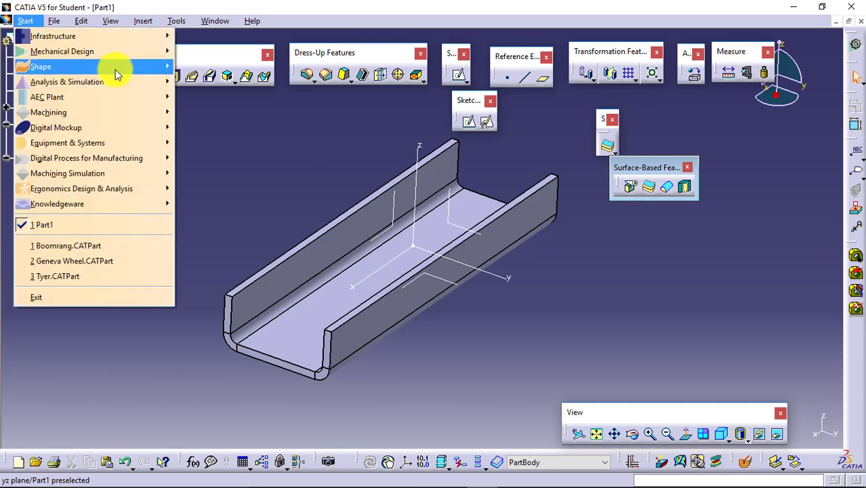
mouse_move(116, 68)
left_click(282, 144)
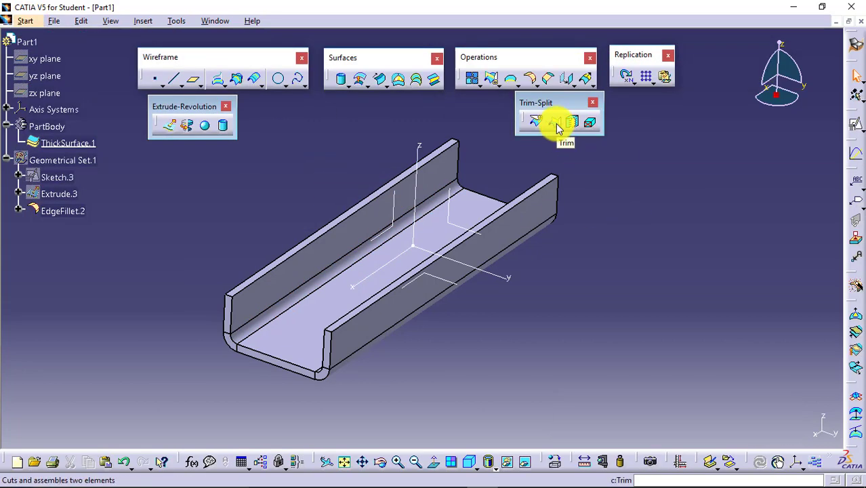
right_click(68, 212)
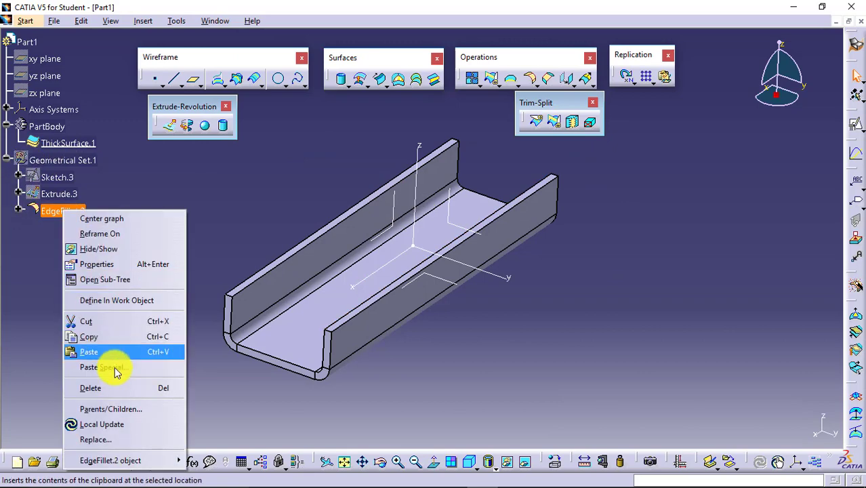
left_click(153, 385)
left_click(768, 427)
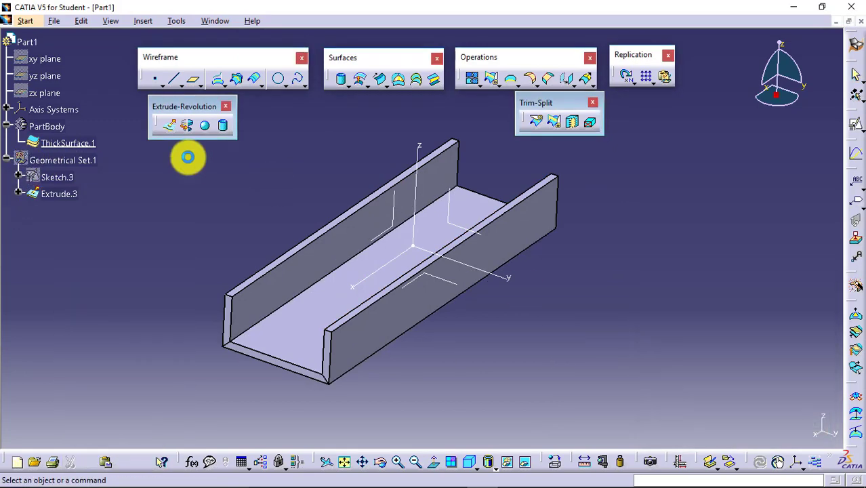
- Delete ThickSurface.1 from PartBody and show Geometrical Set.1 again
right_click(67, 143)
left_click(136, 323)
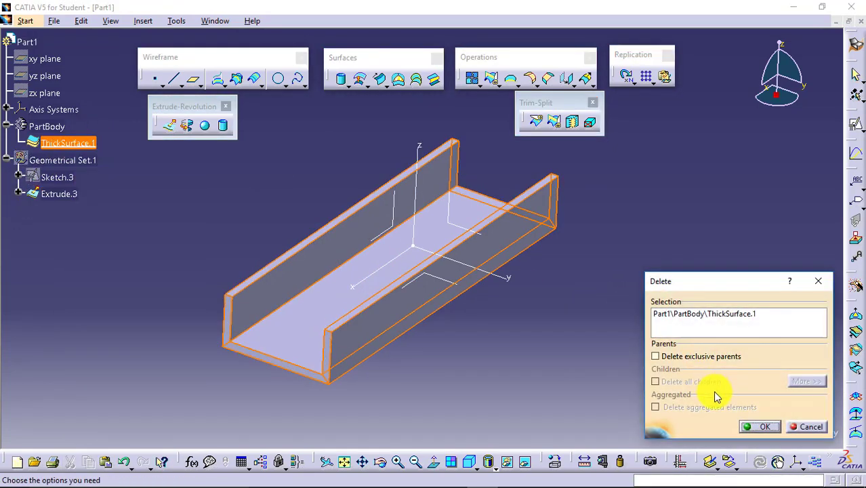
left_click(768, 426)
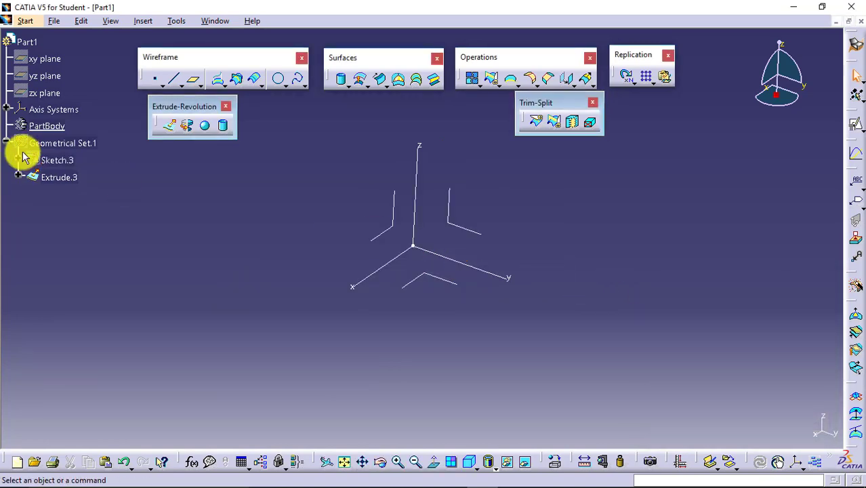
right_click(44, 143)
left_click(91, 184)
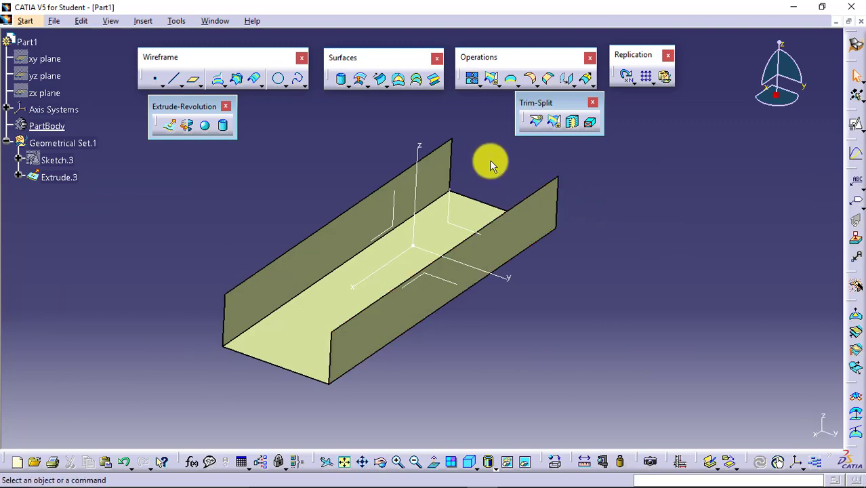
- Create a positioned sketch on the channel's bottom face, draw a circle inside the face beside the origin, and exit the sketch
middle_click_drag(493, 159, 367, 257)
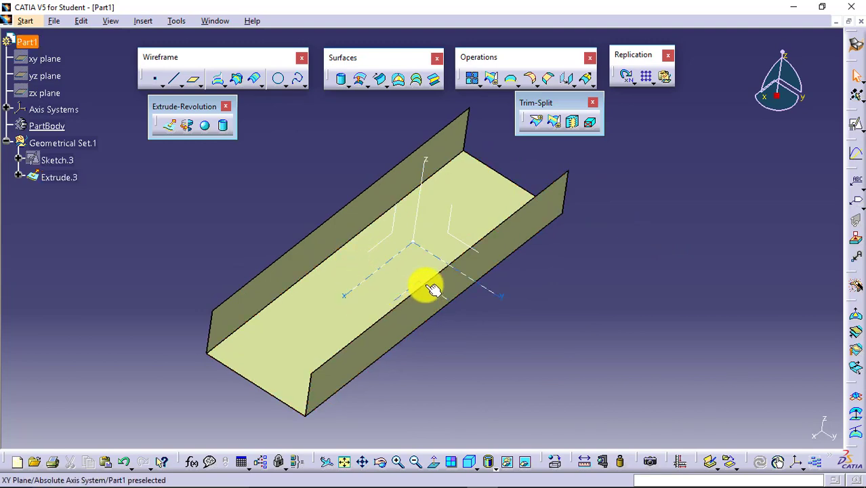
left_click(855, 124)
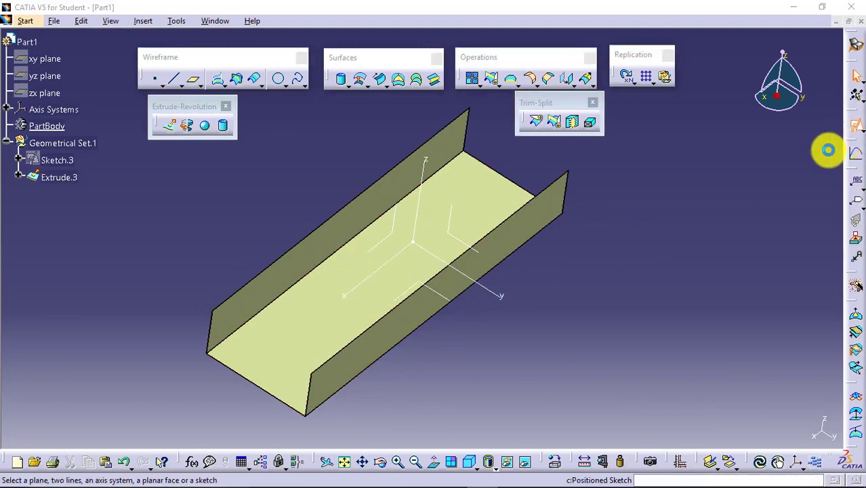
left_click(339, 310)
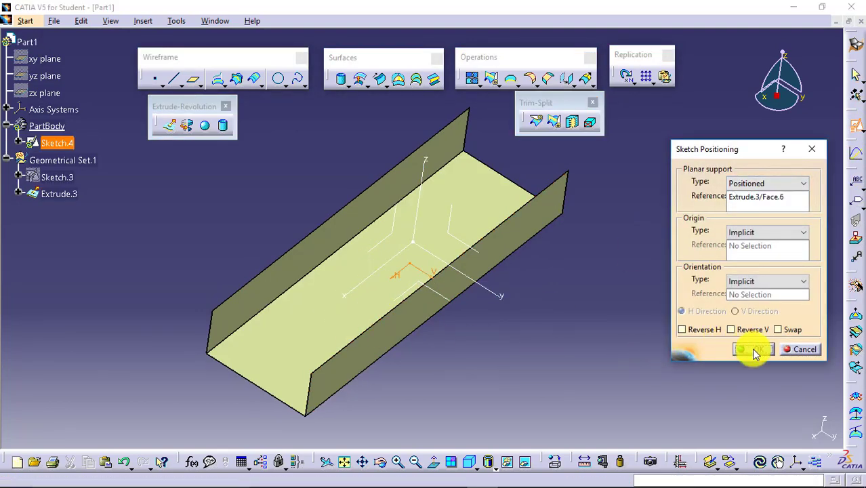
left_click(754, 349)
left_click(142, 72)
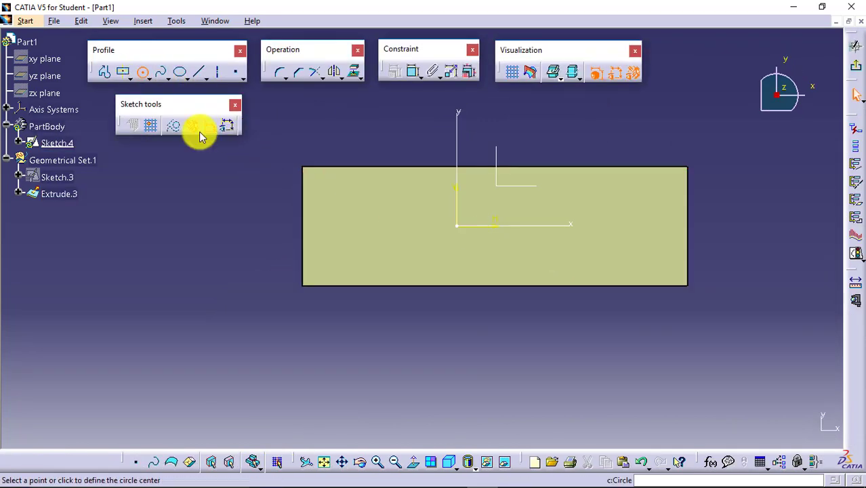
left_click(417, 222)
left_click(398, 246)
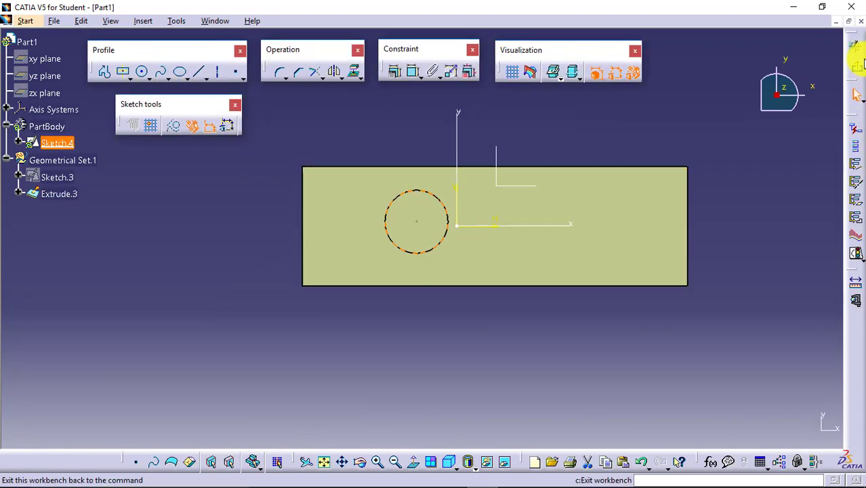
left_click(856, 64)
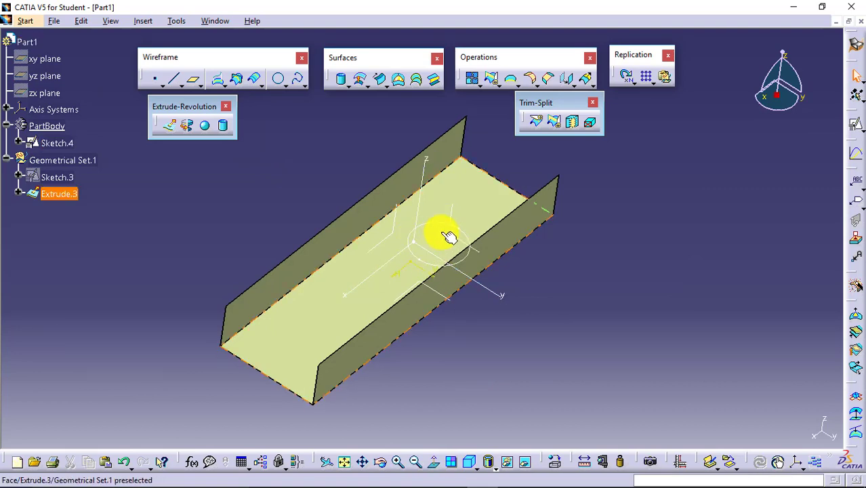
- Split the channel surface Extrude.3 with the circle sketch Sketch.4, removing the area inside the circle
left_click(539, 125)
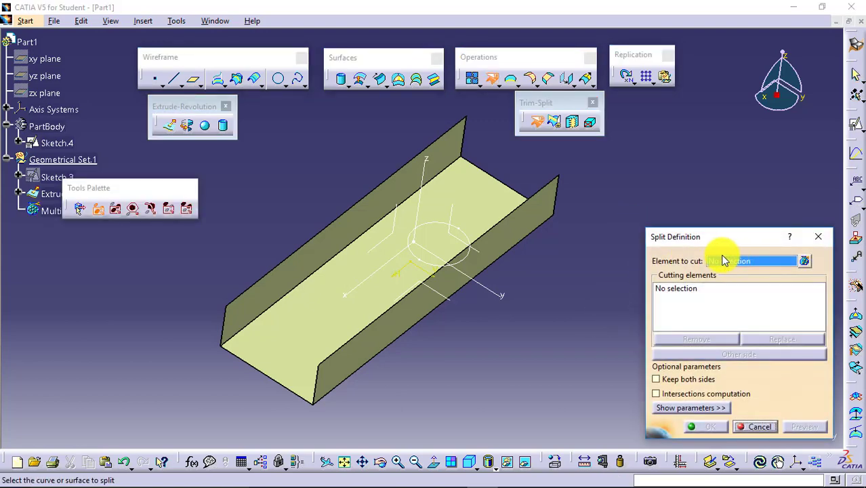
left_click(496, 183)
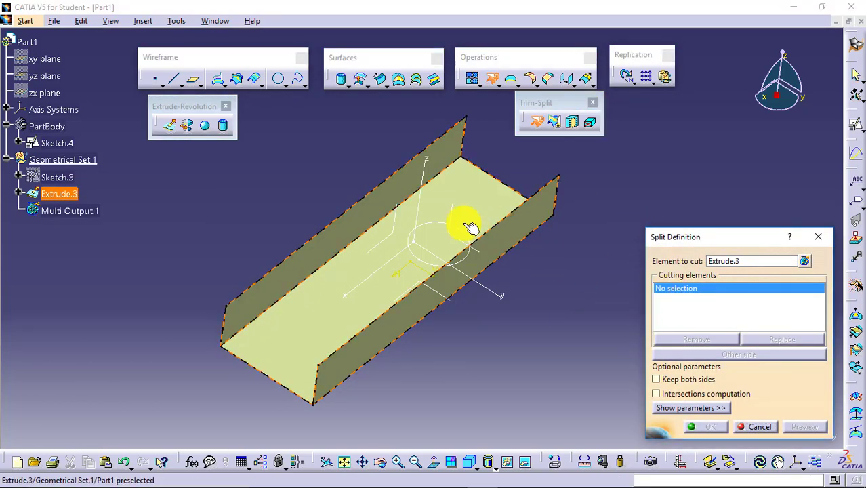
left_click(432, 232)
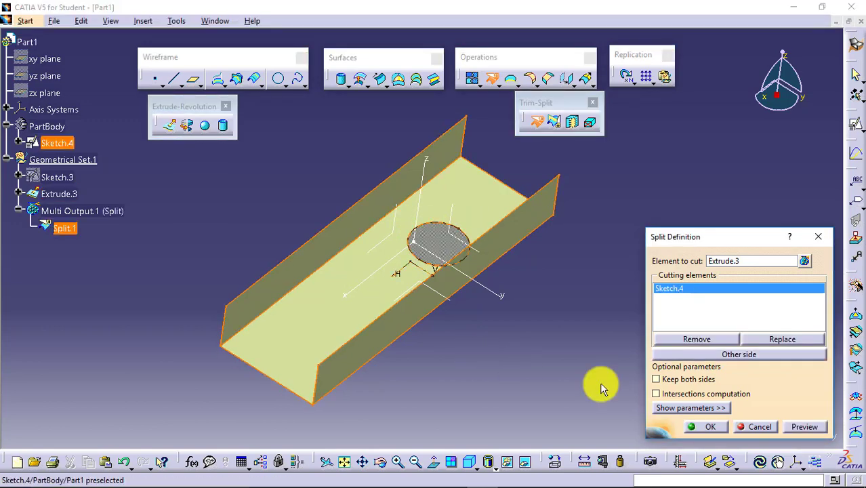
left_click(709, 427)
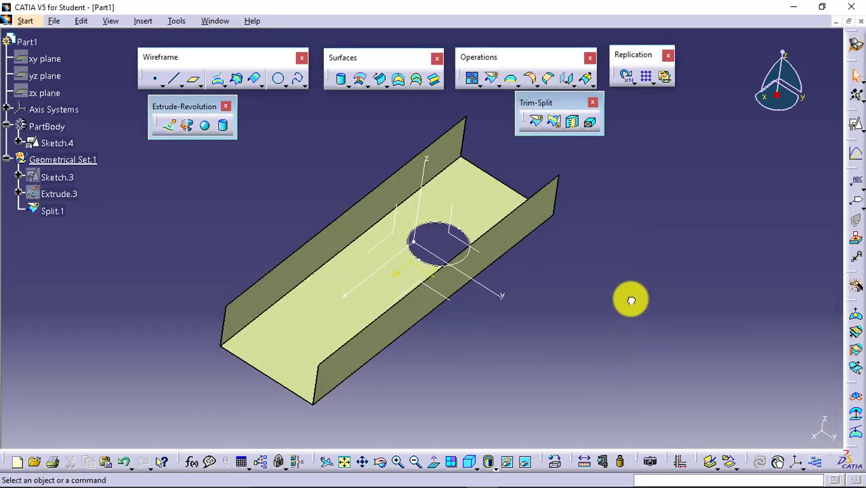